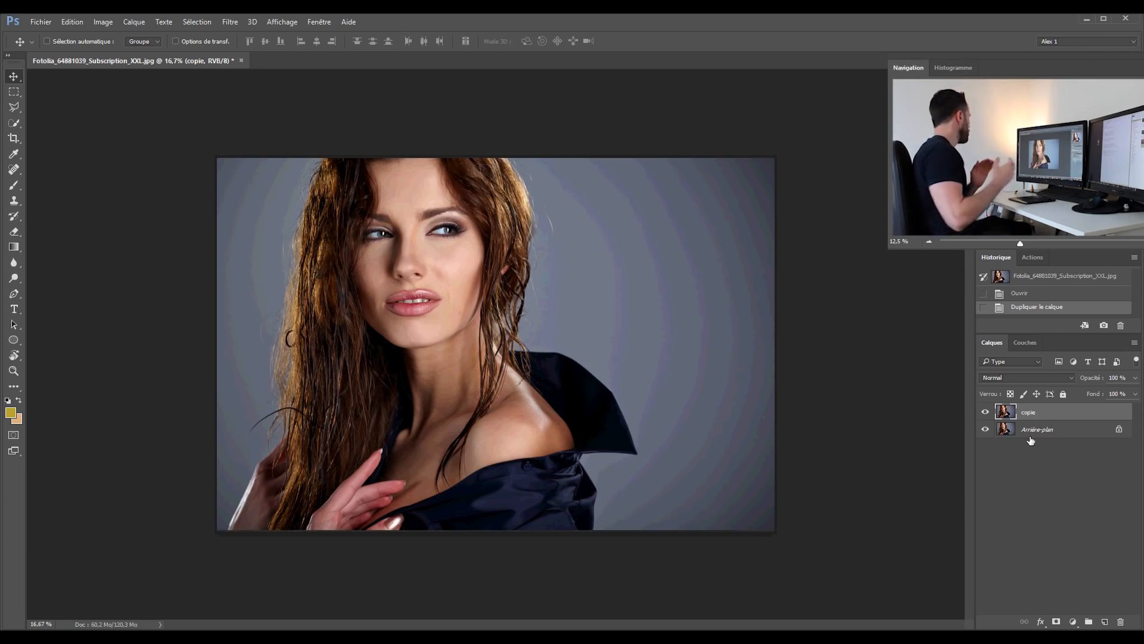
# Step: Select the woman's hair on both sides of her face with the Quick Selection tool on the copie layer
pyautogui.click(13, 123)
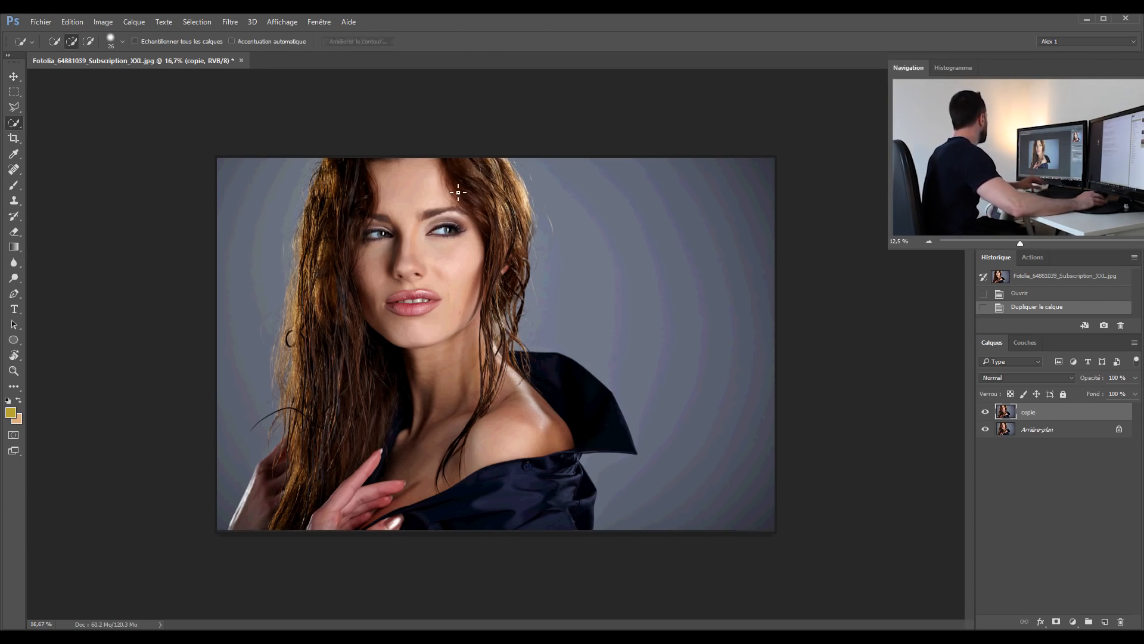
pyautogui.moveTo(340, 191)
pyautogui.mouseDown()
pyautogui.moveTo(325, 489)
pyautogui.moveTo(382, 412)
pyautogui.moveTo(378, 356)
pyautogui.mouseUp()
pyautogui.moveTo(479, 179)
pyautogui.mouseDown()
pyautogui.moveTo(506, 245)
pyautogui.moveTo(499, 332)
pyautogui.moveTo(491, 396)
pyautogui.moveTo(442, 488)
pyautogui.mouseUp()
pyautogui.moveTo(469, 181)
pyautogui.mouseDown()
pyautogui.moveTo(501, 227)
pyautogui.moveTo(510, 181)
pyautogui.moveTo(527, 243)
pyautogui.moveTo(508, 297)
pyautogui.mouseUp()
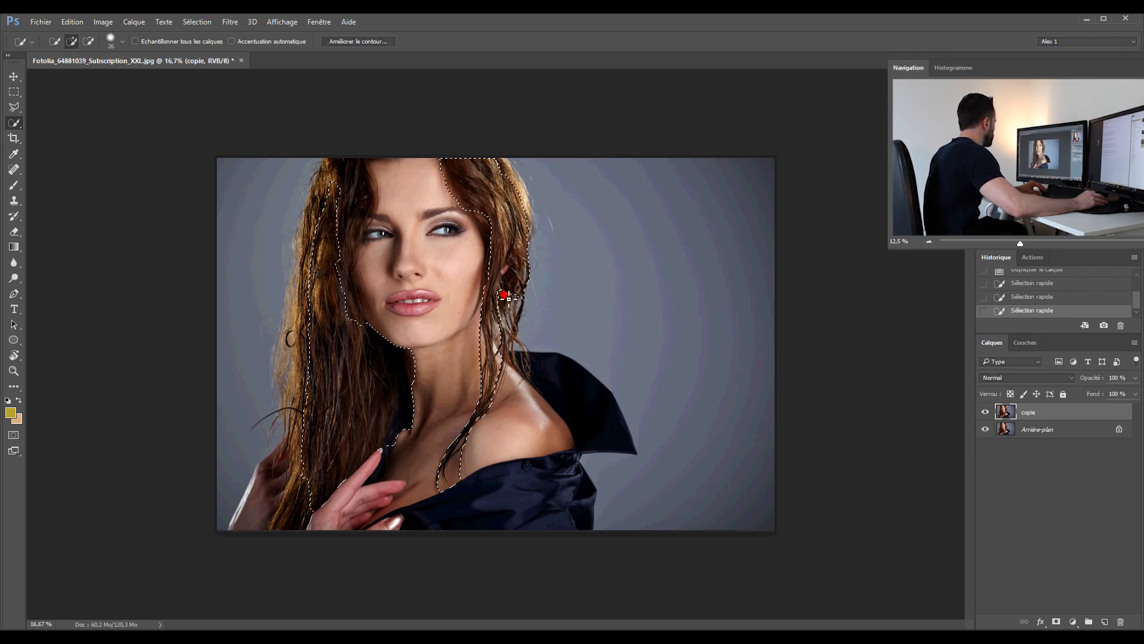
pyautogui.click(500, 167)
pyautogui.moveTo(353, 170); pyautogui.dragTo(350, 255)
pyautogui.moveTo(318, 201)
pyautogui.mouseDown()
pyautogui.moveTo(296, 394)
pyautogui.moveTo(307, 238)
pyautogui.mouseUp()
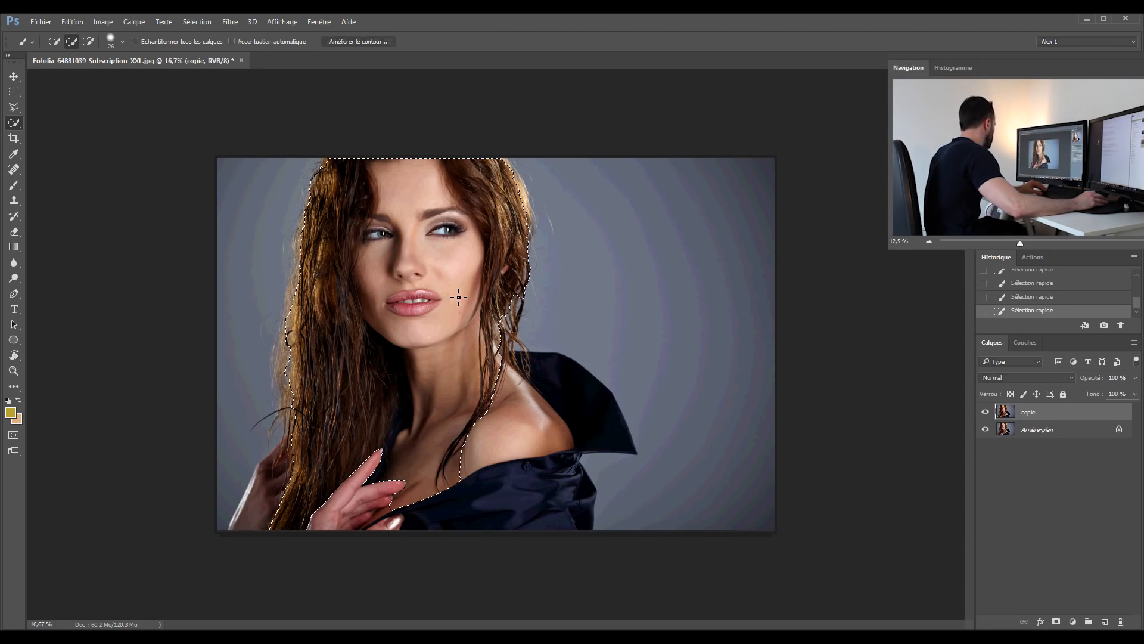
# Step: Subtract the face and neck from the quick selection so that only the hair is selected
pyautogui.keyDown('alt'); pyautogui.click(448, 273); pyautogui.keyUp('alt')
pyautogui.moveTo(448, 274)
pyautogui.mouseDown()
pyautogui.moveTo(413, 187)
pyautogui.moveTo(384, 271)
pyautogui.moveTo(397, 339)
pyautogui.moveTo(436, 379)
pyautogui.moveTo(424, 464)
pyautogui.moveTo(440, 474)
pyautogui.mouseUp()
pyautogui.press('alt')
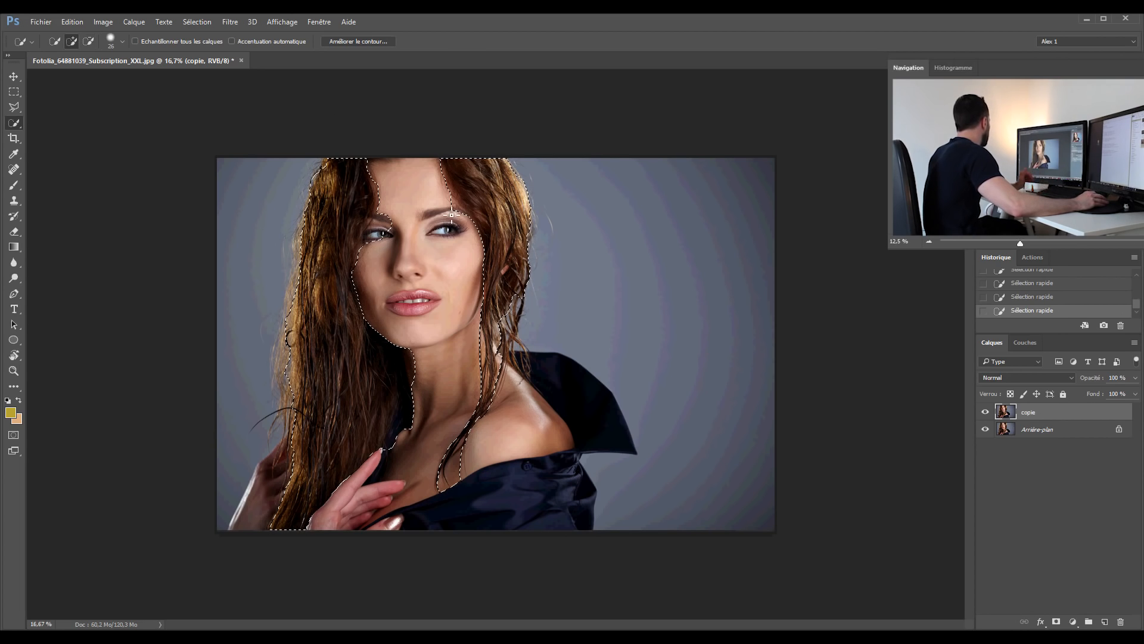
# Step: Open Améliorer le contour for the hair selection, enable Rayon dynamique and set the Rayon to 3,9 px
pyautogui.click(358, 41)
pyautogui.moveTo(655, 109); pyautogui.dragTo(802, 128)
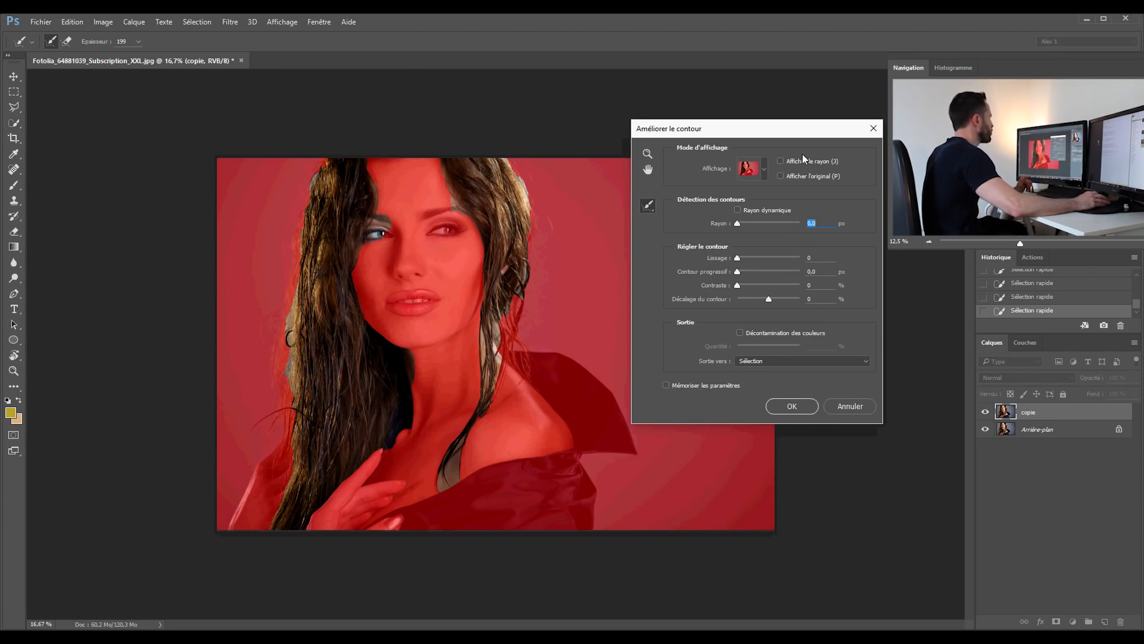
pyautogui.click(739, 210)
pyautogui.moveTo(738, 223); pyautogui.dragTo(752, 229)
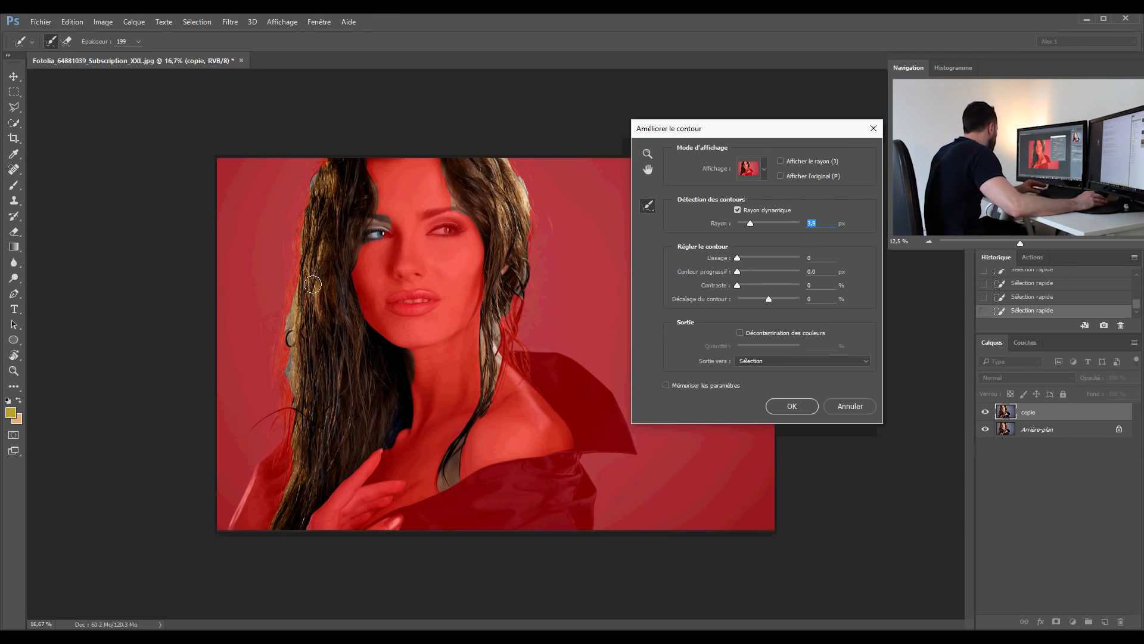
# Step: Brush the refine-edge radius along the outer strands, neck strands and forehead hairline, and apply the refined selection
pyautogui.click(340, 270)
pyautogui.moveTo(494, 157)
pyautogui.mouseDown()
pyautogui.moveTo(524, 194)
pyautogui.moveTo(507, 331)
pyautogui.mouseUp()
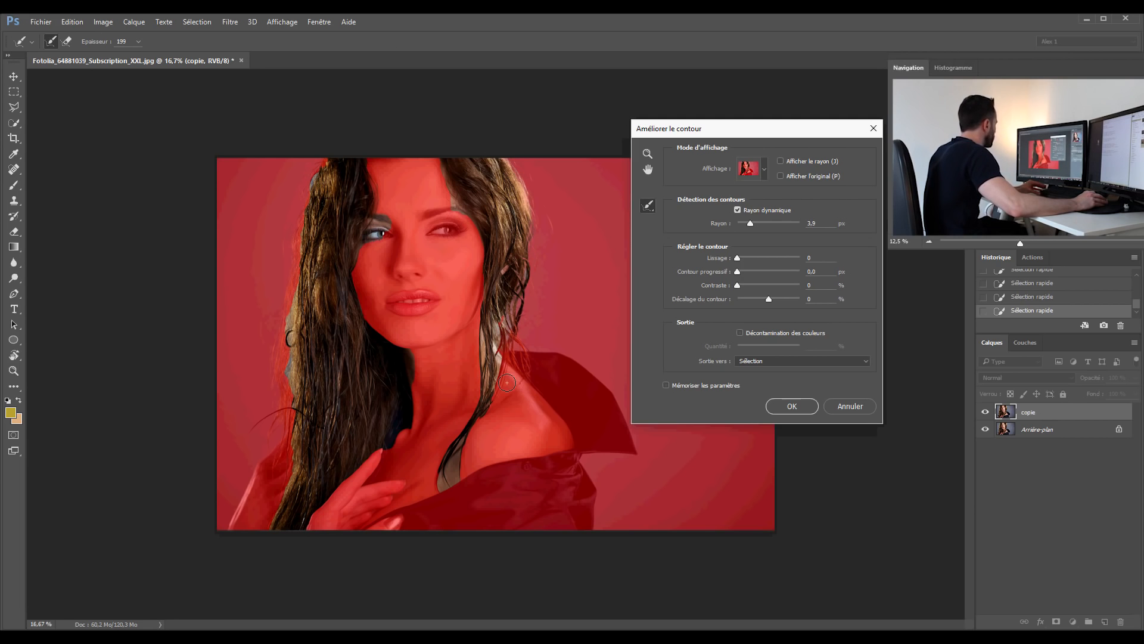
pyautogui.moveTo(504, 275)
pyautogui.mouseDown()
pyautogui.moveTo(491, 359)
pyautogui.moveTo(512, 431)
pyautogui.moveTo(483, 331)
pyautogui.mouseUp()
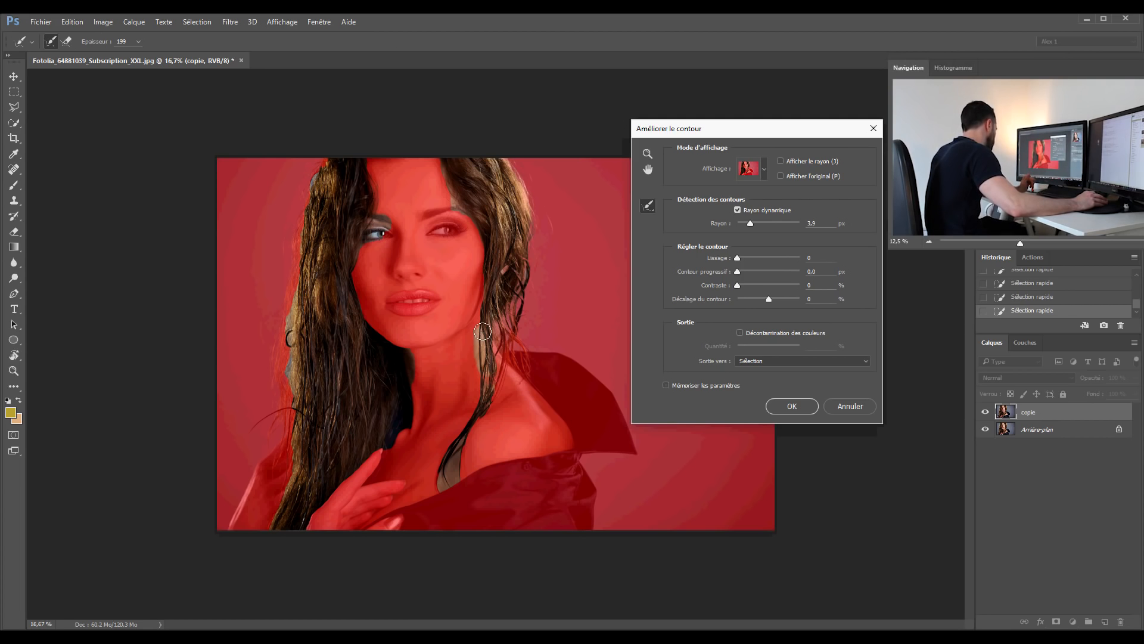
pyautogui.moveTo(411, 365); pyautogui.dragTo(410, 367)
pyautogui.moveTo(278, 403); pyautogui.dragTo(317, 176)
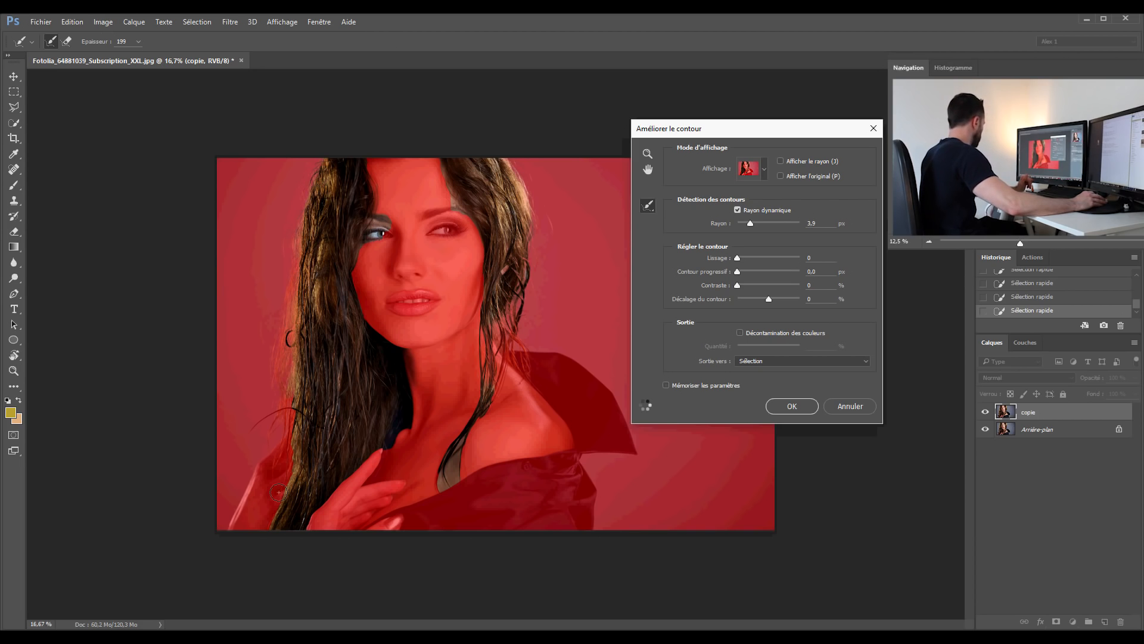
pyautogui.moveTo(444, 202); pyautogui.dragTo(488, 222)
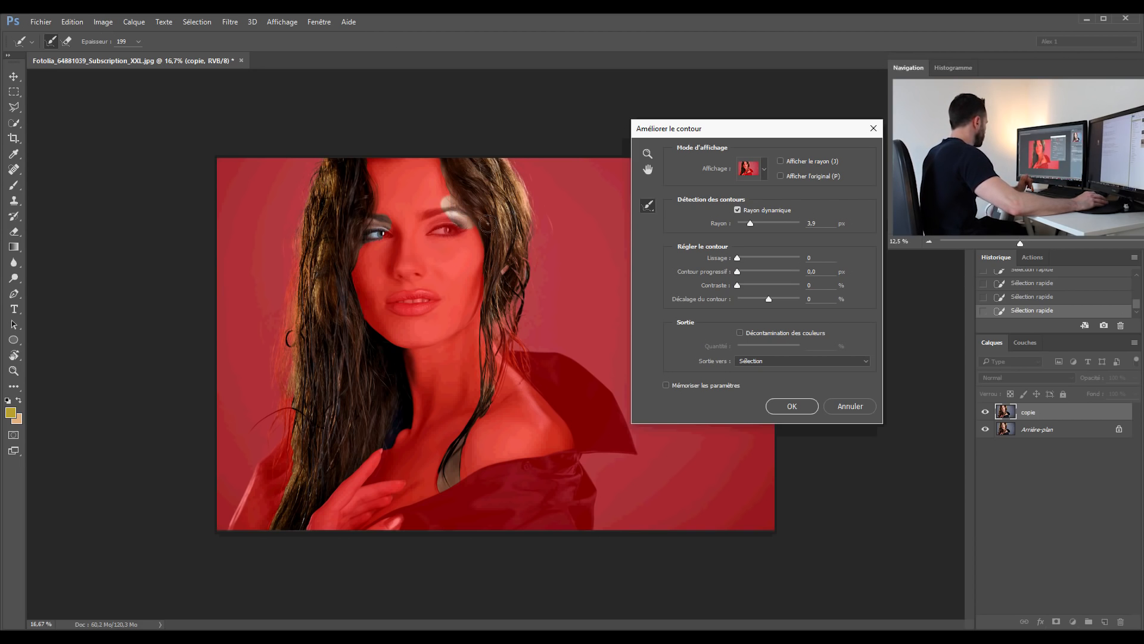
pyautogui.moveTo(435, 166); pyautogui.dragTo(447, 185)
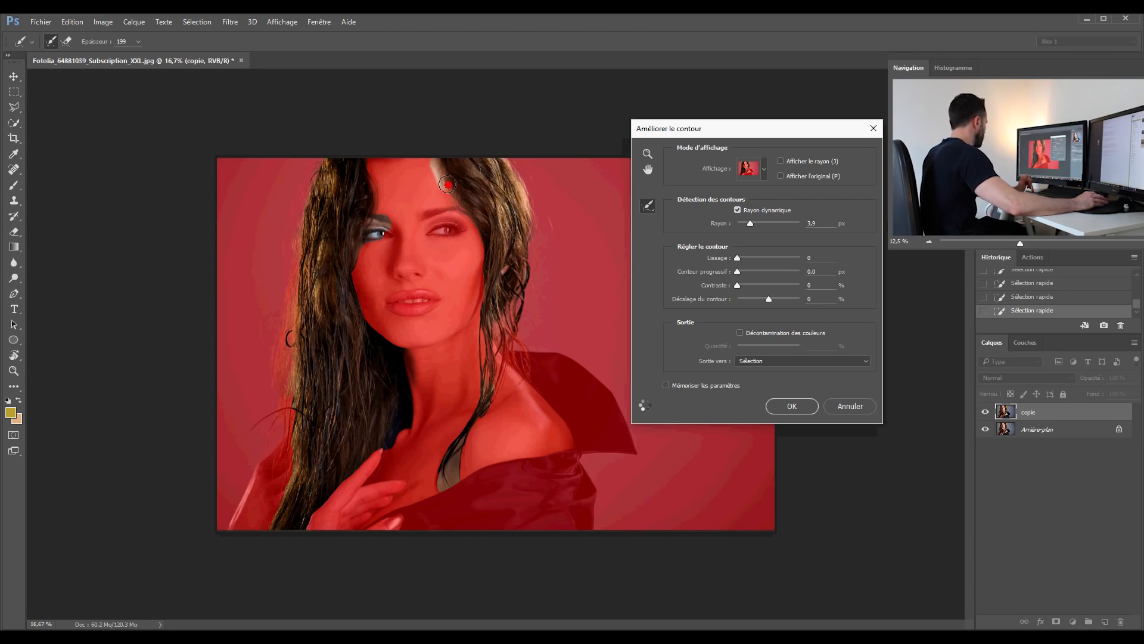
pyautogui.click(797, 407)
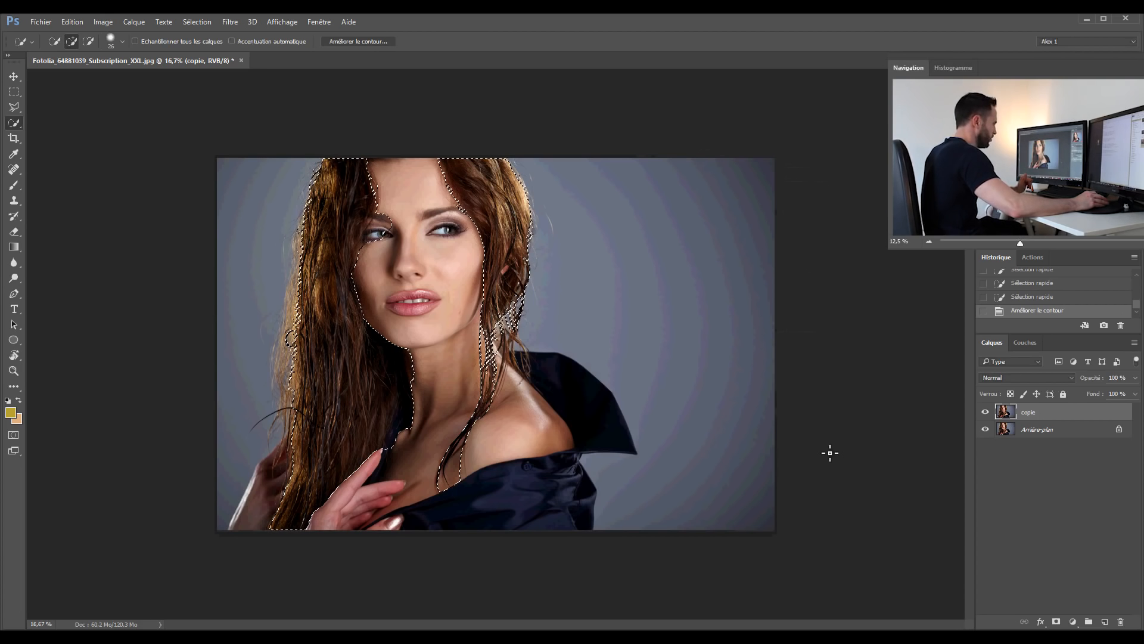
# Step: Add a layer mask to the copie layer from the hair selection and hide the Arrière-plan layer
pyautogui.click(1056, 622)
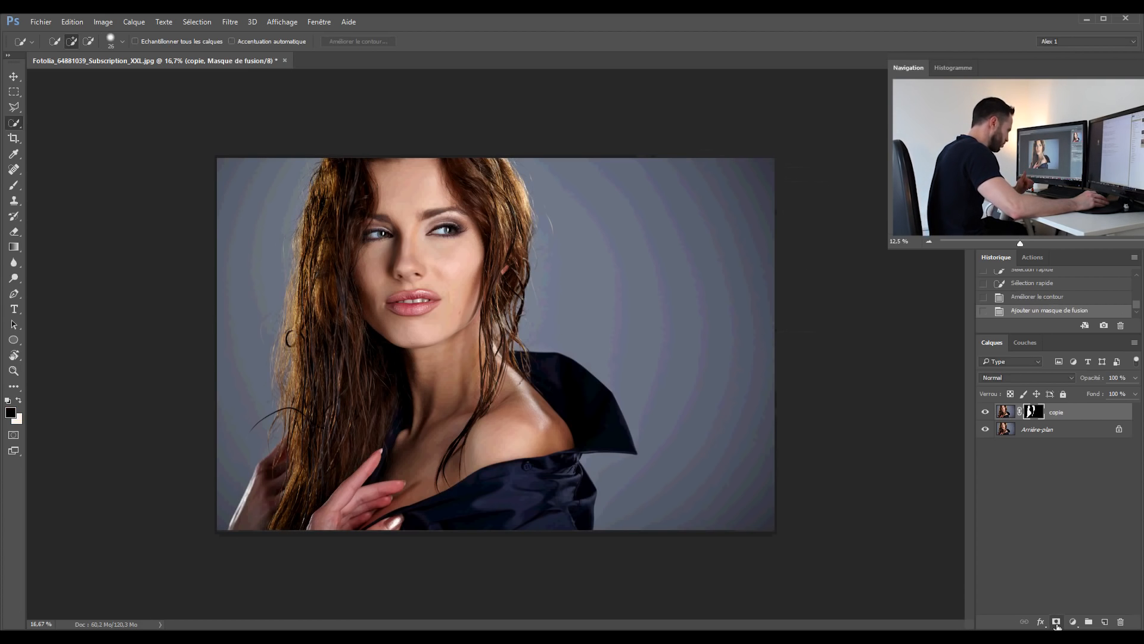
pyautogui.click(988, 428)
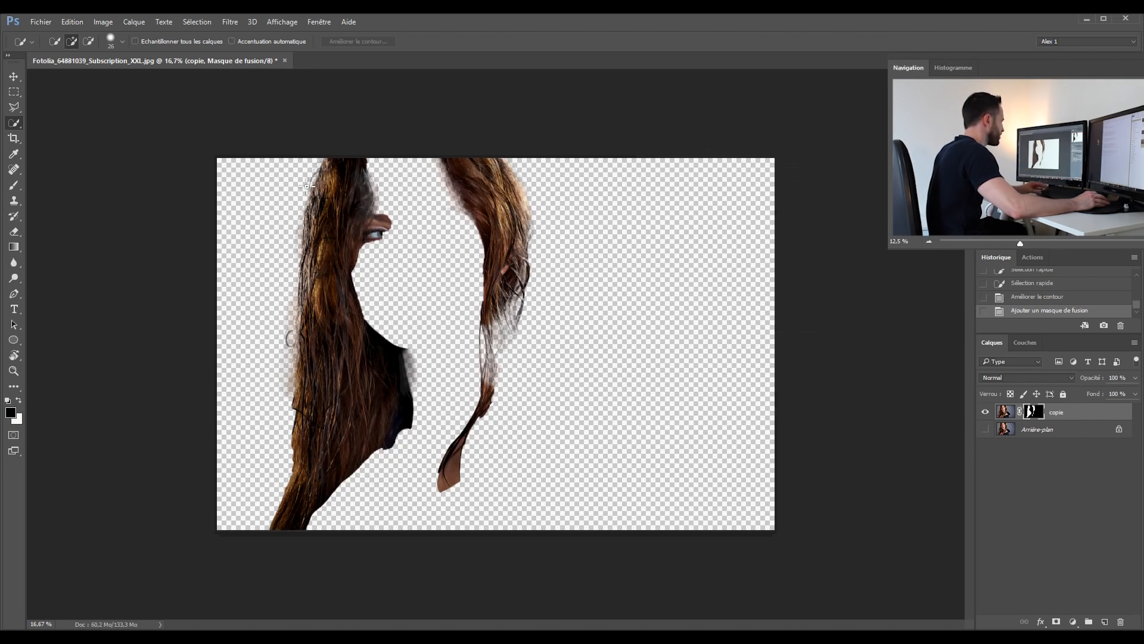
# Step: Paint black on the copie layer mask with the Brush tool to remove the leftover eye and eyebrow area
pyautogui.click(18, 123)
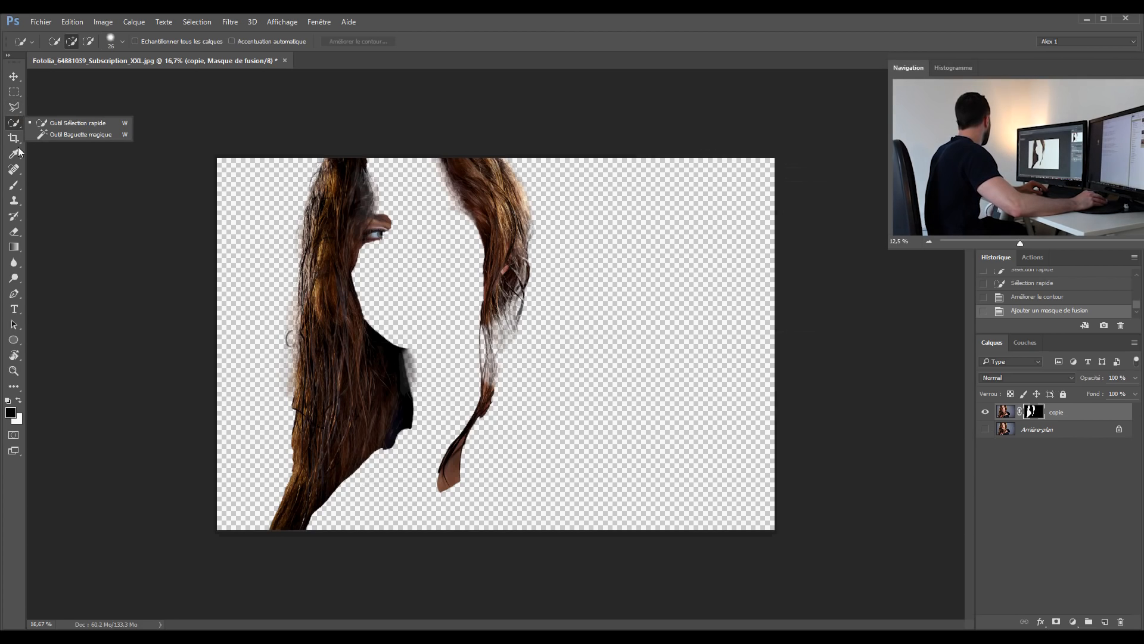
pyautogui.click(16, 190)
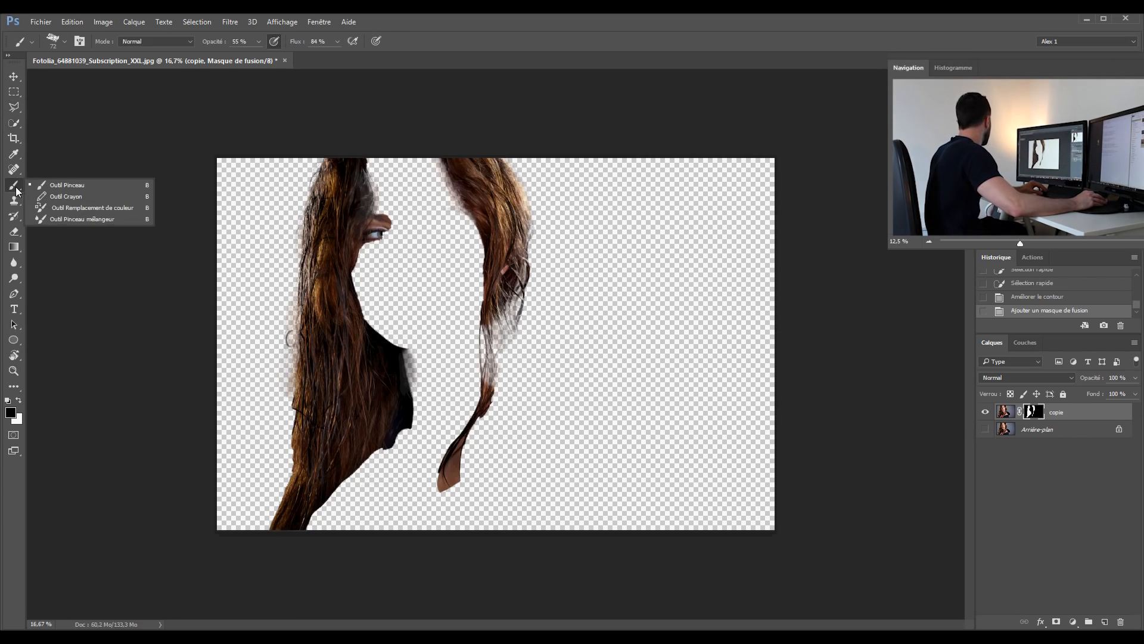
pyautogui.click(66, 185)
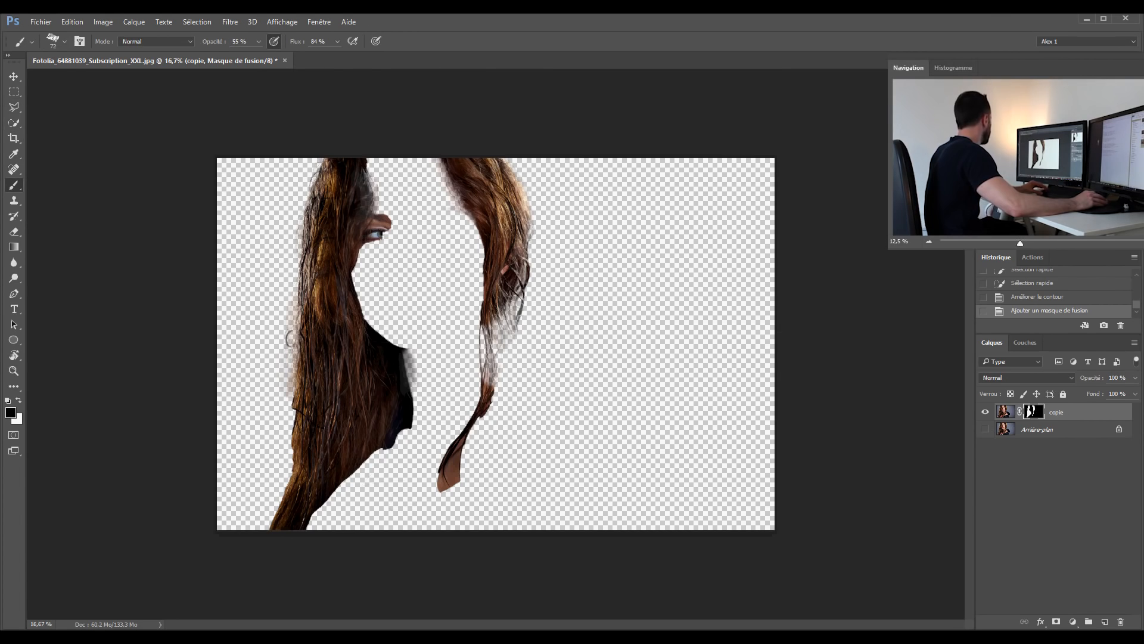
pyautogui.scroll(-1, 454, 279)
pyautogui.scroll(5, 455, 278)
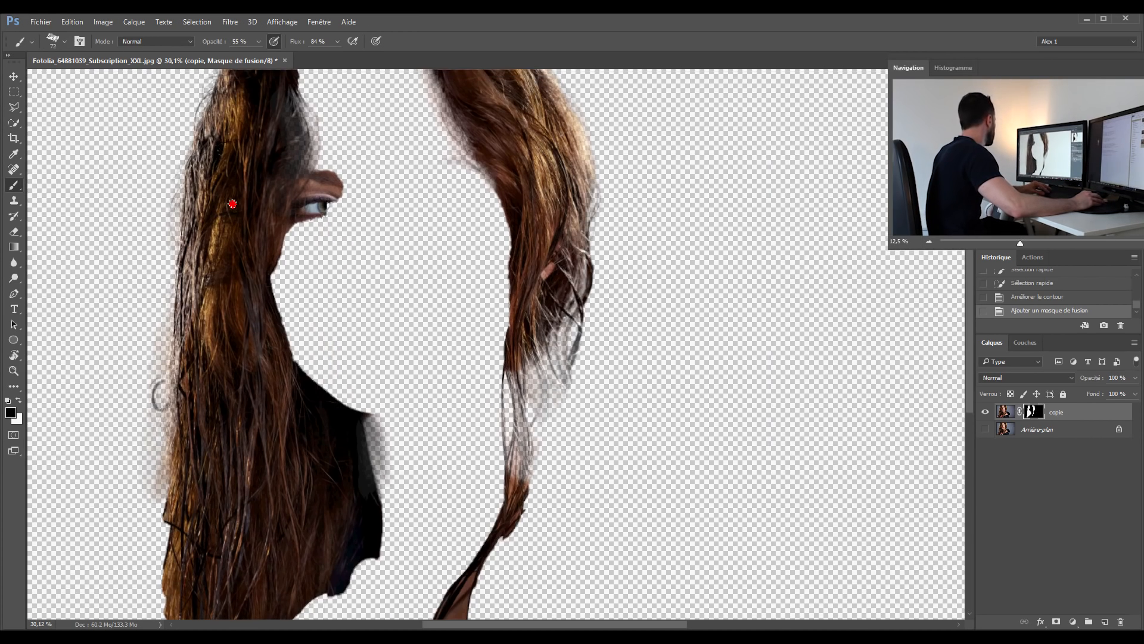
pyautogui.moveTo(158, 389); pyautogui.dragTo(361, 439)
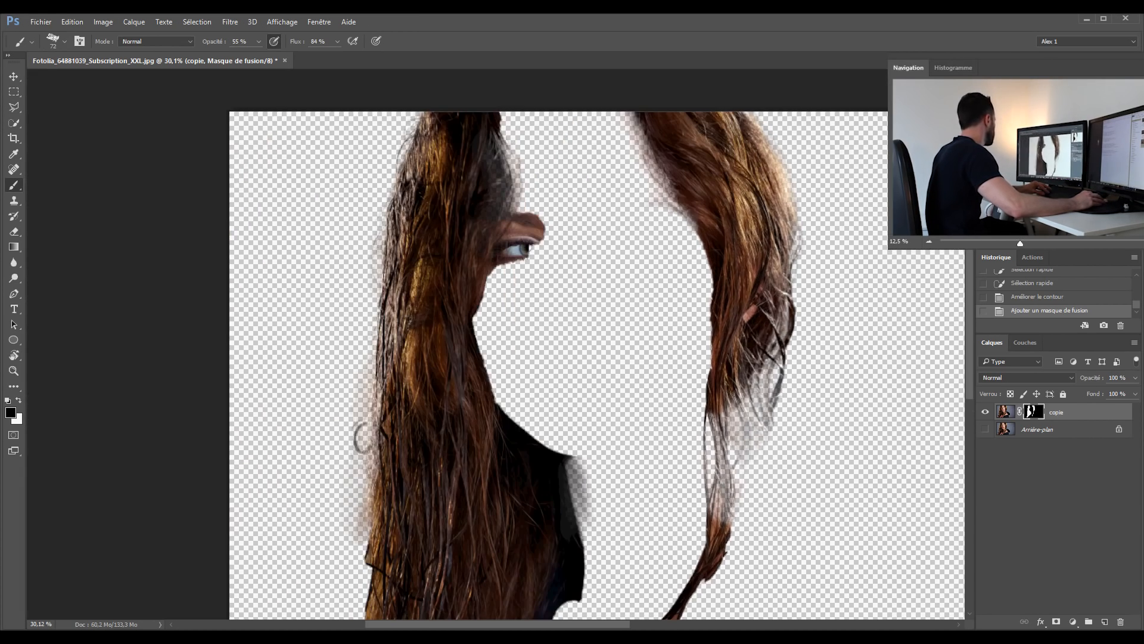
pyautogui.moveTo(535, 221)
pyautogui.mouseDown()
pyautogui.moveTo(529, 257)
pyautogui.moveTo(532, 215)
pyautogui.moveTo(517, 245)
pyautogui.moveTo(512, 152)
pyautogui.mouseUp()
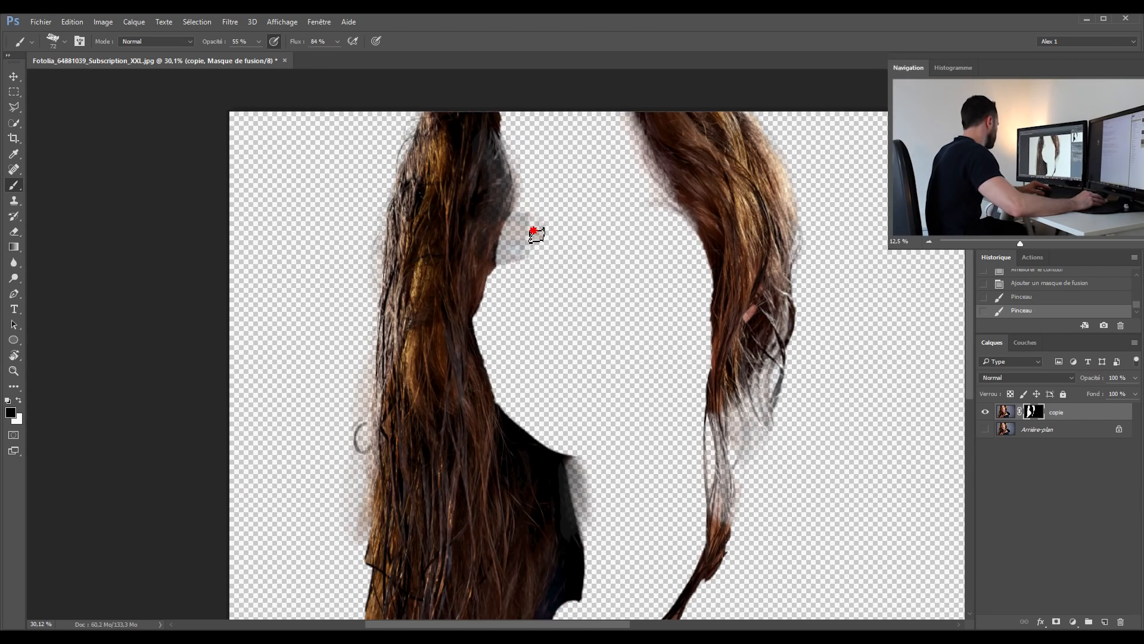
pyautogui.moveTo(533, 231)
pyautogui.mouseDown()
pyautogui.moveTo(538, 269)
pyautogui.moveTo(517, 221)
pyautogui.moveTo(535, 267)
pyautogui.mouseUp()
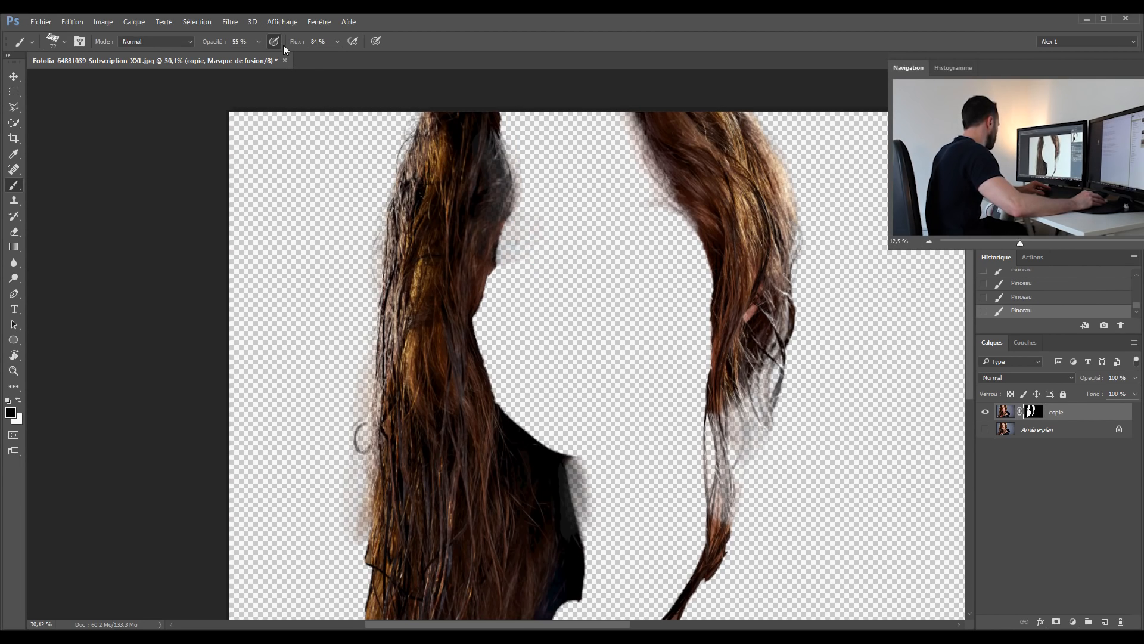
# Step: Set the brush opacity and flow to 100 % and paint white on the mask over the semi-transparent hair beside the forehead
pyautogui.moveTo(259, 41)
pyautogui.mouseDown()
pyautogui.moveTo(256, 60)
pyautogui.moveTo(288, 57)
pyautogui.moveTo(695, 262)
pyautogui.moveTo(631, 128)
pyautogui.mouseUp()
pyautogui.click(337, 42)
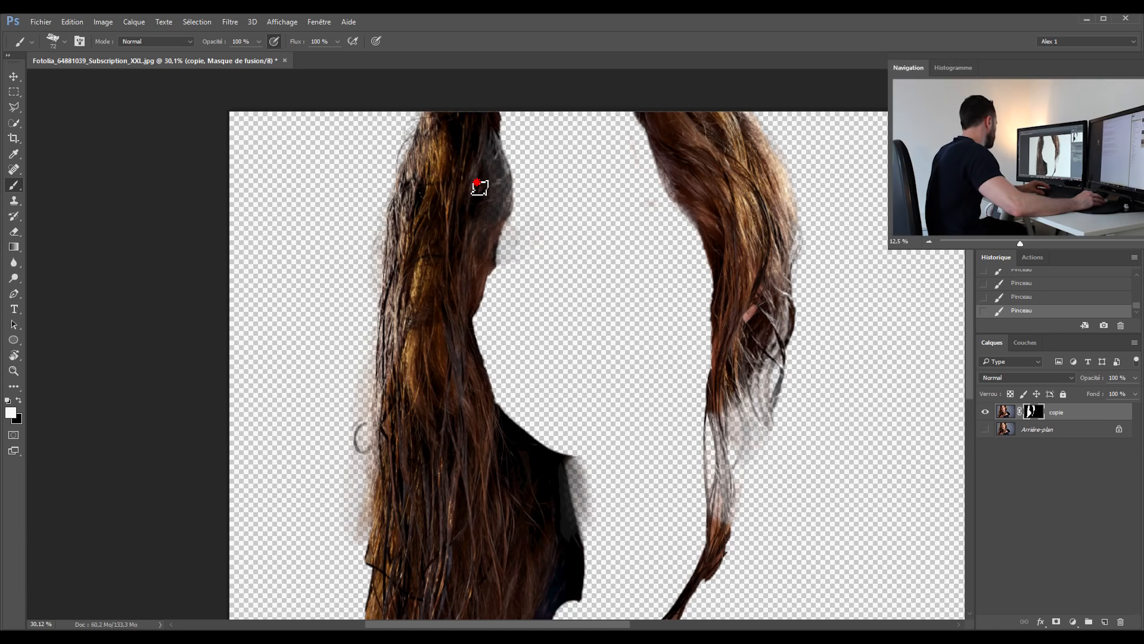
pyautogui.moveTo(490, 229)
pyautogui.mouseDown()
pyautogui.moveTo(490, 148)
pyautogui.moveTo(489, 208)
pyautogui.moveTo(504, 202)
pyautogui.moveTo(494, 143)
pyautogui.mouseUp()
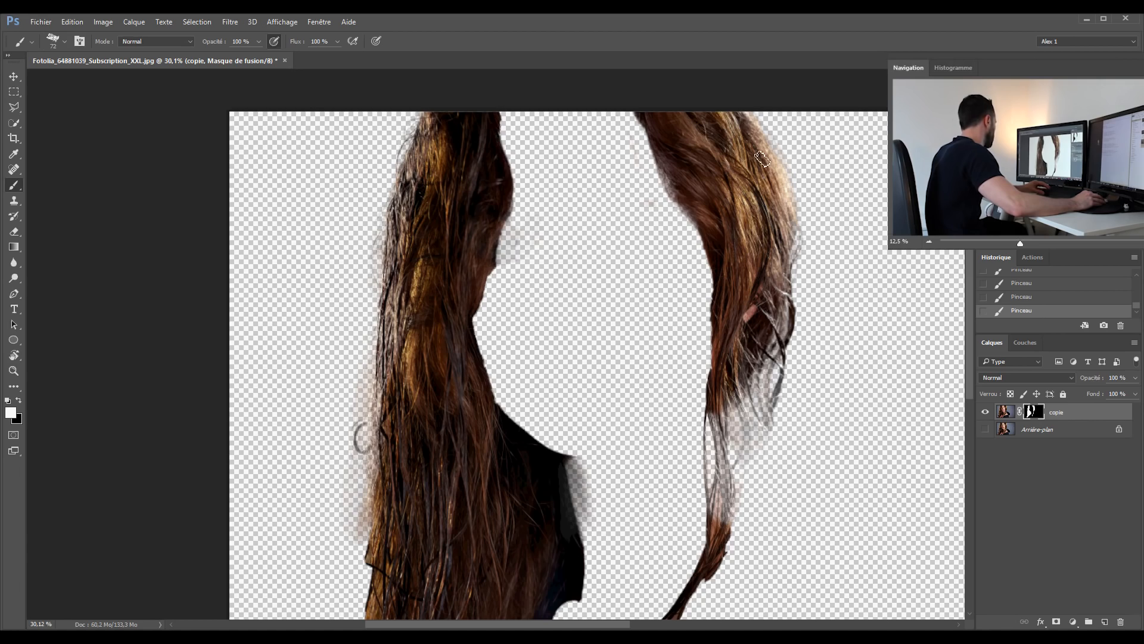
pyautogui.moveTo(763, 158)
pyautogui.mouseDown()
pyautogui.moveTo(781, 192)
pyautogui.moveTo(669, 172)
pyautogui.moveTo(719, 193)
pyautogui.mouseUp()
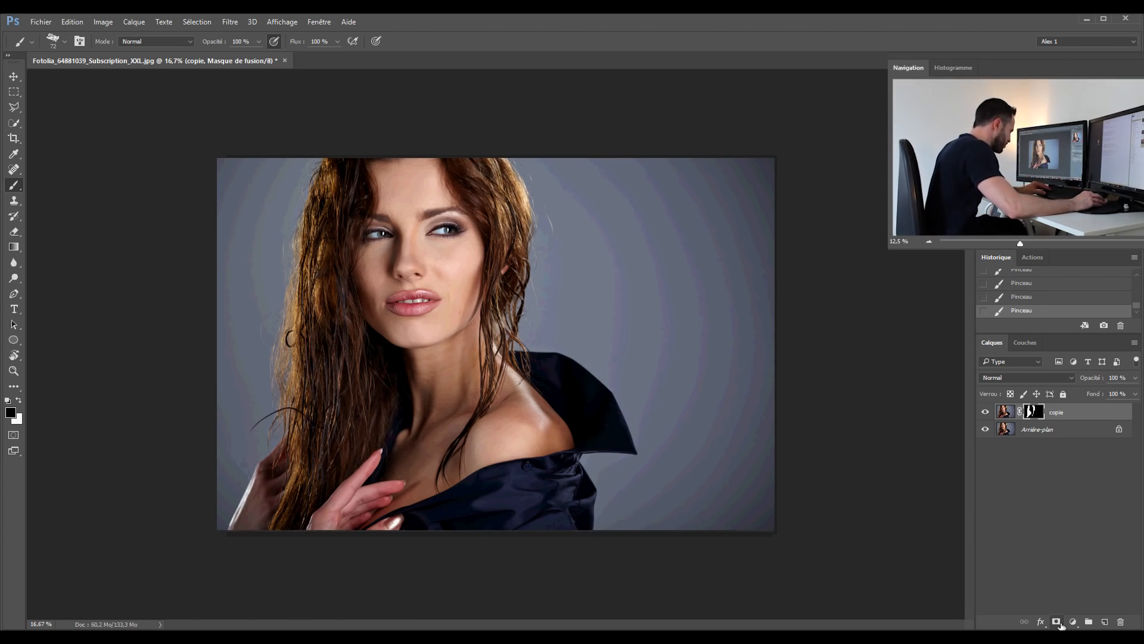
# Step: Create a new layer group and move the hair mask from the copie layer onto it
pyautogui.click(1089, 622)
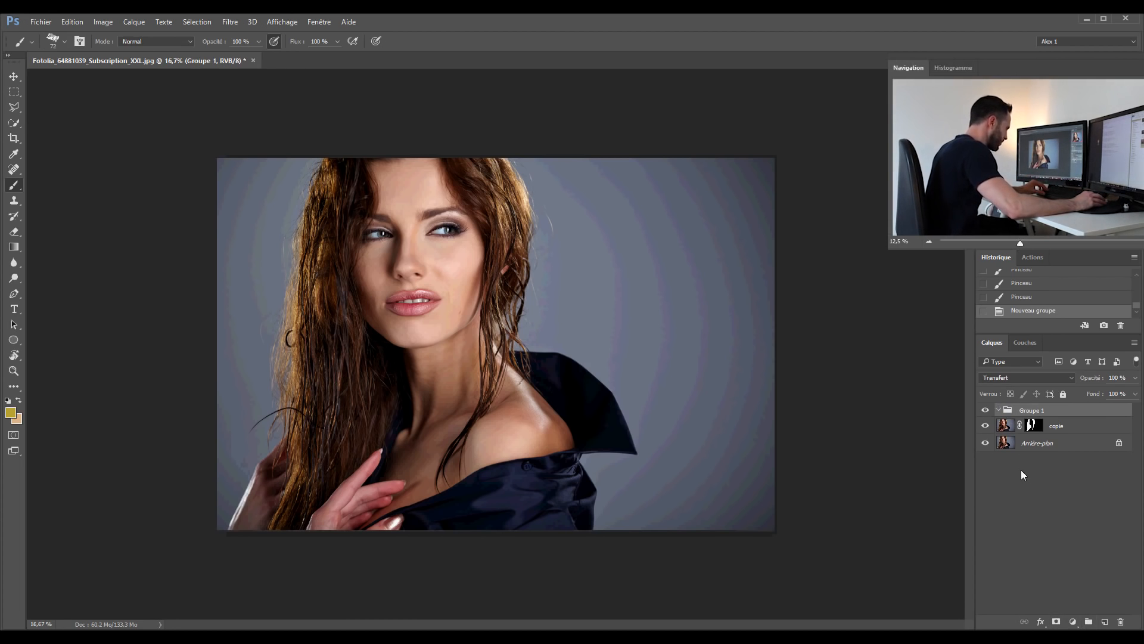
pyautogui.keyDown('shift'); pyautogui.click(1035, 428); pyautogui.keyUp('shift')
pyautogui.moveTo(1034, 428); pyautogui.dragTo(1039, 411)
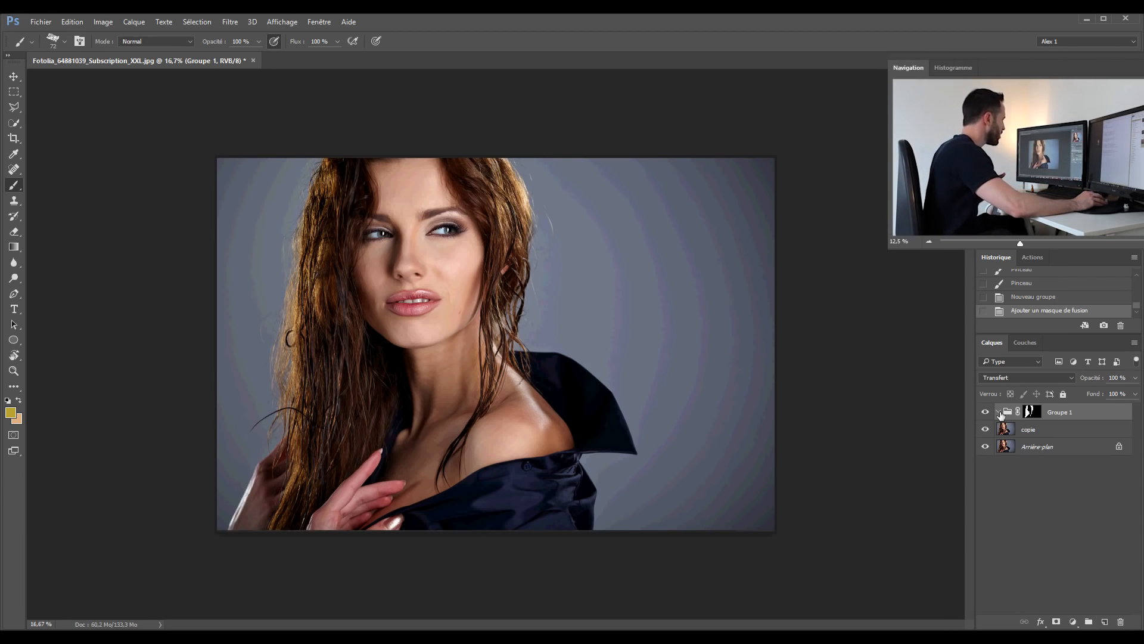
# Step: Add a Teinte/Saturation adjustment layer inside the masked group and set its Saturation to -90
pyautogui.click(1073, 622)
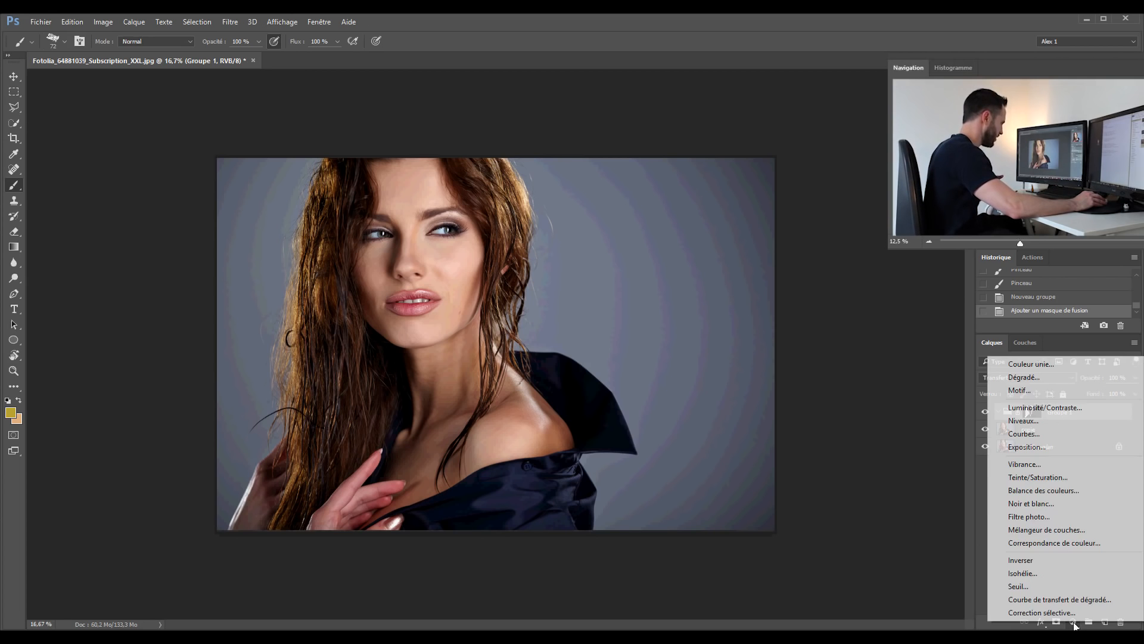
pyautogui.click(1030, 478)
pyautogui.moveTo(784, 150); pyautogui.dragTo(738, 161)
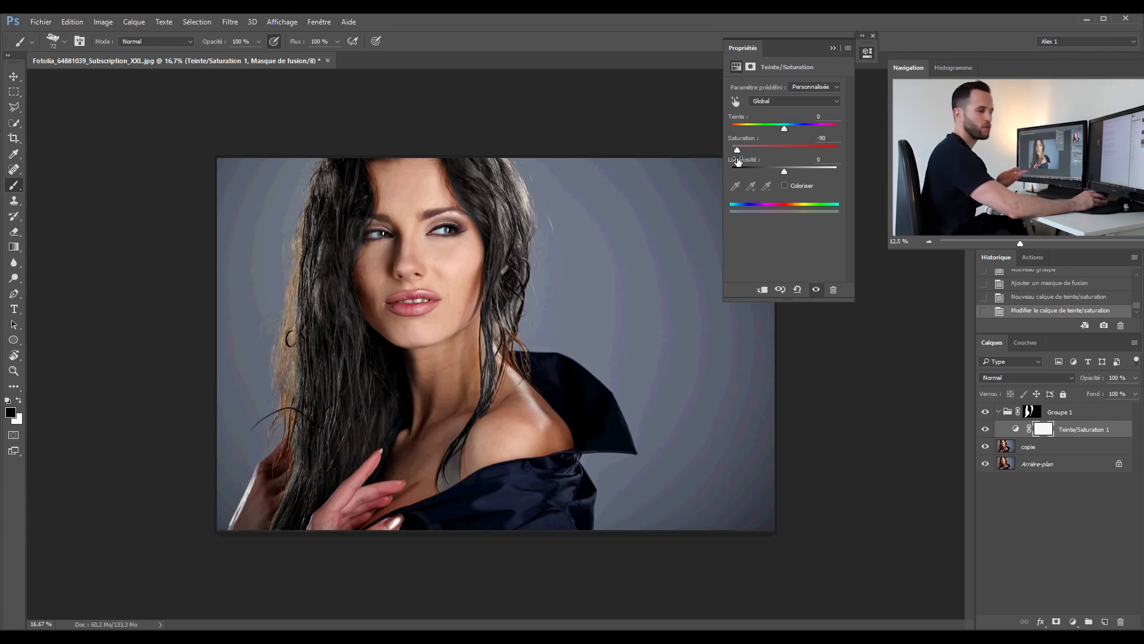
pyautogui.click(832, 49)
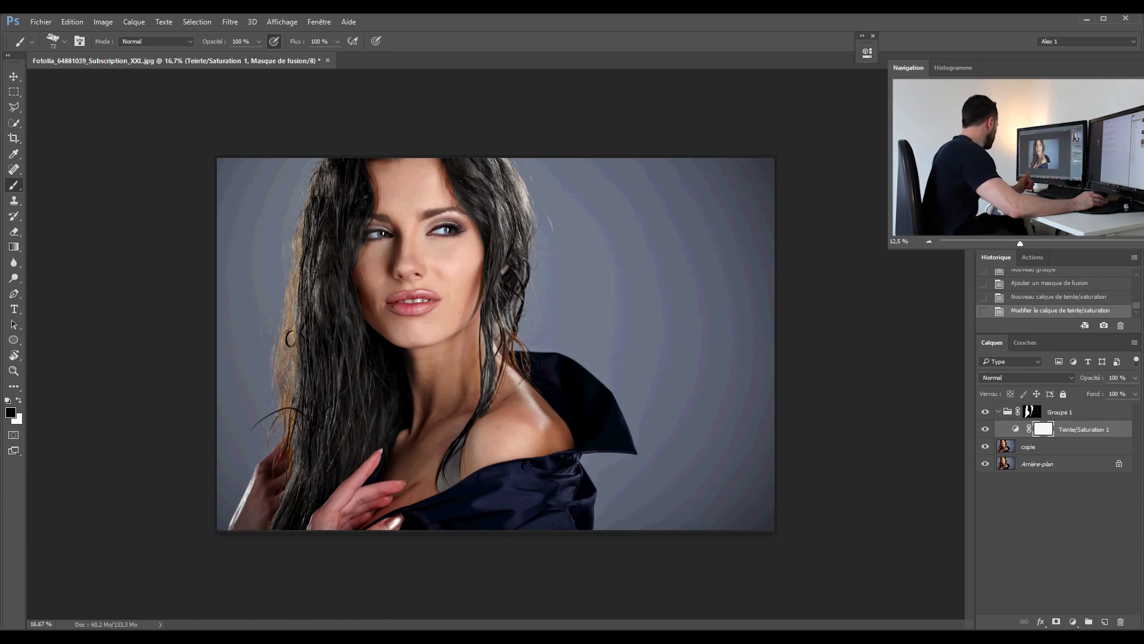
# Step: Paint white on the Groupe 1 mask along the outer hair edges with a 91 px brush at 56 % opacity
pyautogui.hotkey('ctrl', '0')
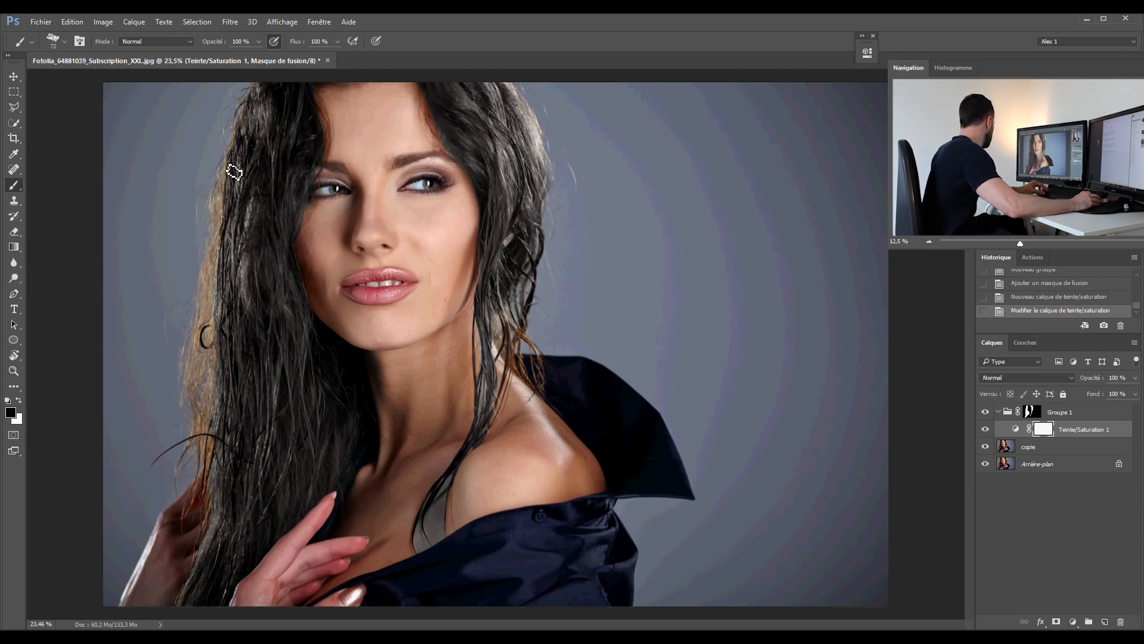
pyautogui.click(1034, 412)
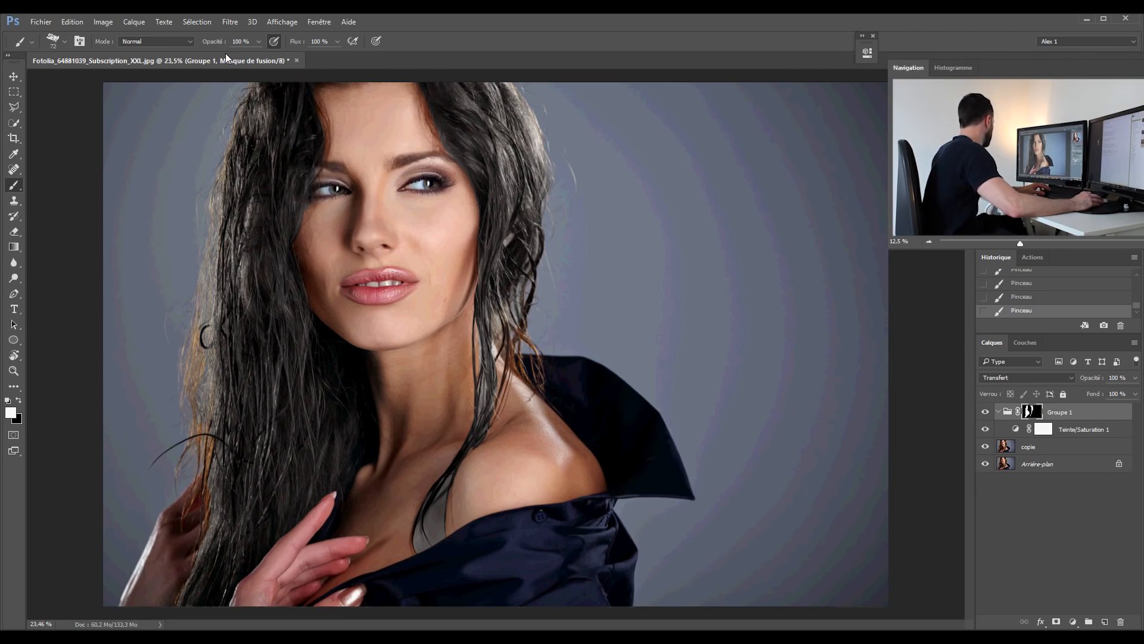
pyautogui.moveTo(259, 41); pyautogui.dragTo(236, 62)
pyautogui.click(65, 39)
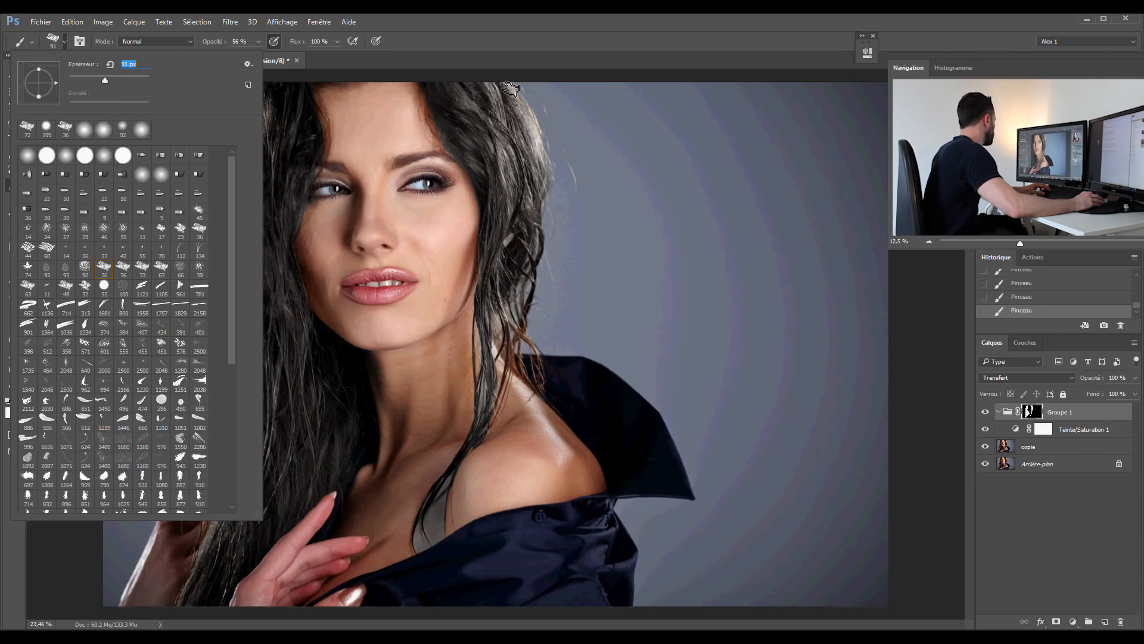
pyautogui.moveTo(510, 90); pyautogui.dragTo(542, 150)
pyautogui.click(210, 507)
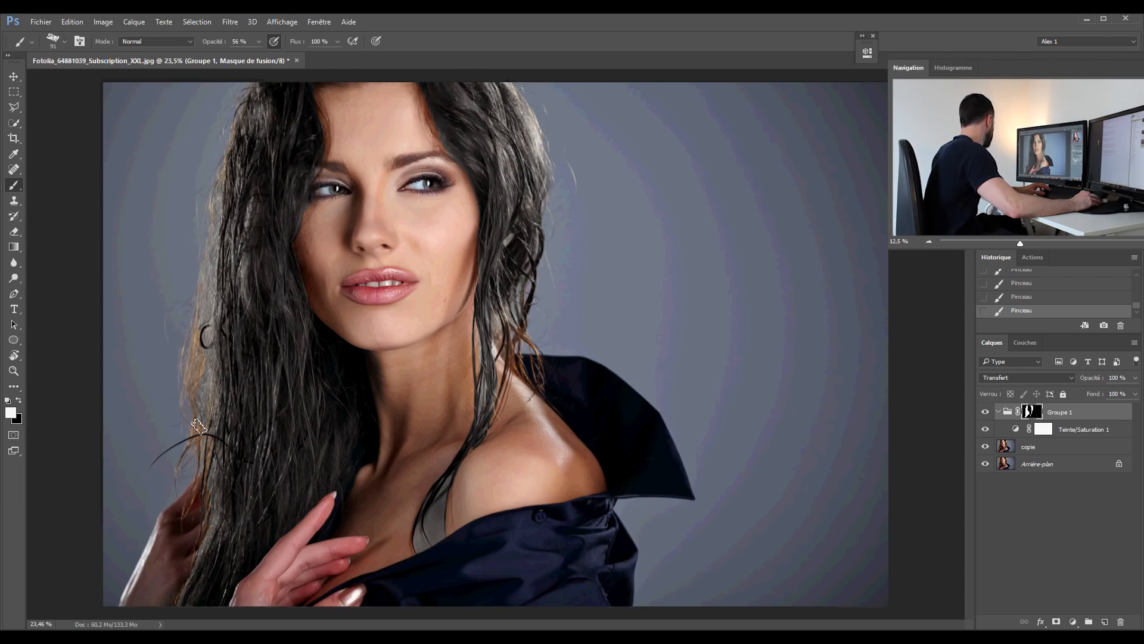
pyautogui.click(203, 346)
pyautogui.click(196, 331)
pyautogui.click(193, 441)
# Step: Paint black on the Groupe 1 mask over the skin beside the eye and along the hair's edge on the face
pyautogui.press('x')
pyautogui.scroll(2, 227, 212)
pyautogui.scroll(2, 227, 212)
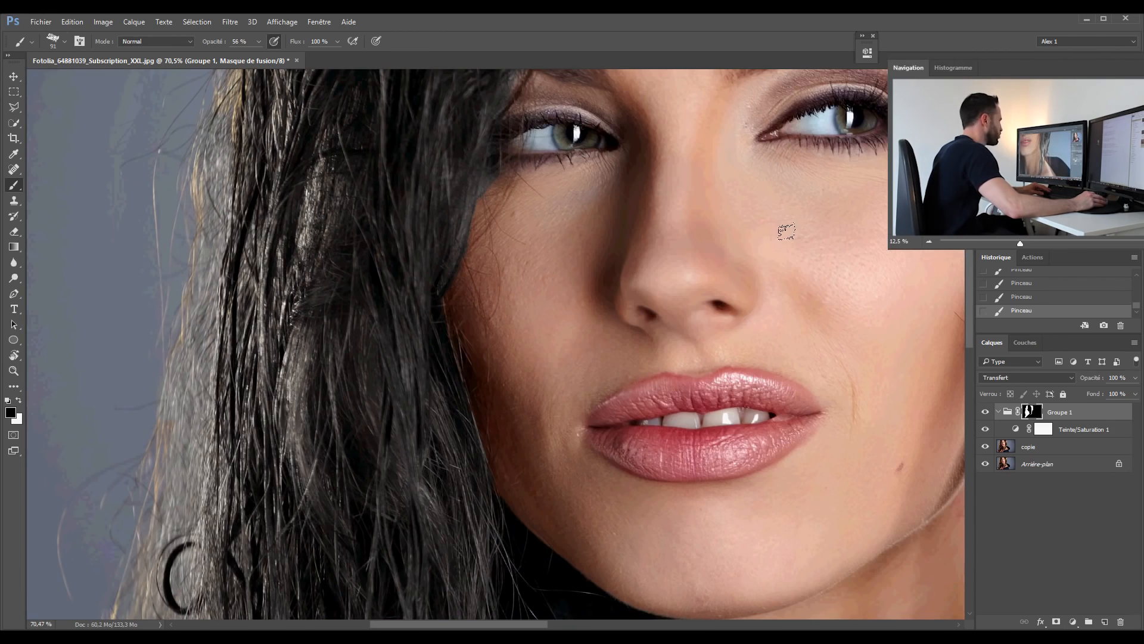
pyautogui.moveTo(785, 233); pyautogui.dragTo(839, 328)
pyautogui.click(539, 255)
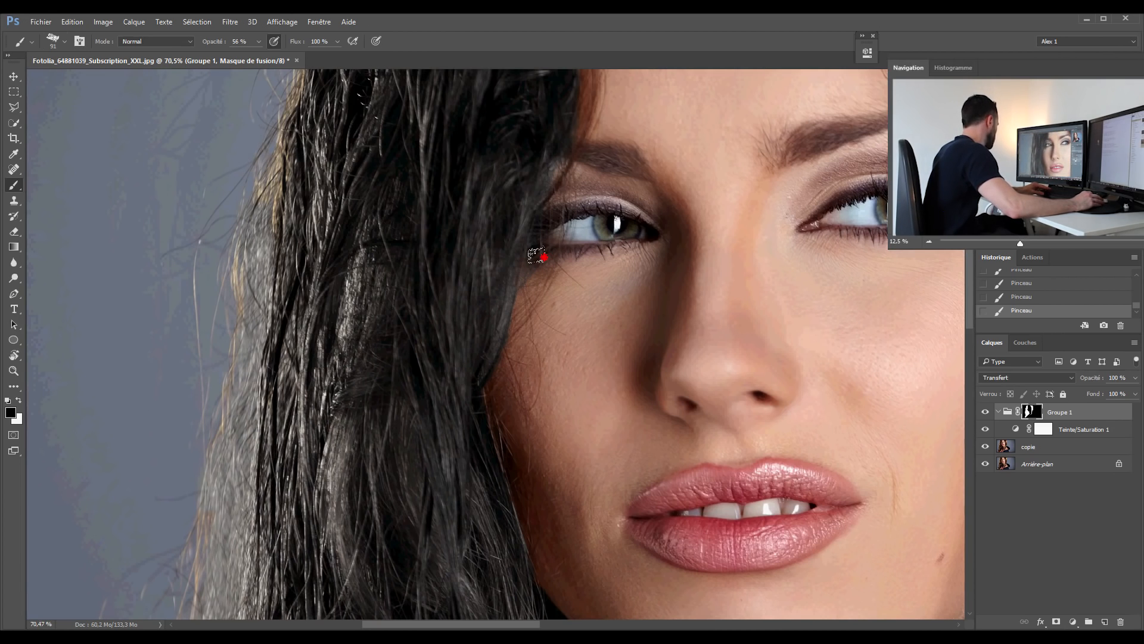
pyautogui.click(539, 232)
pyautogui.moveTo(876, 304); pyautogui.dragTo(697, 161)
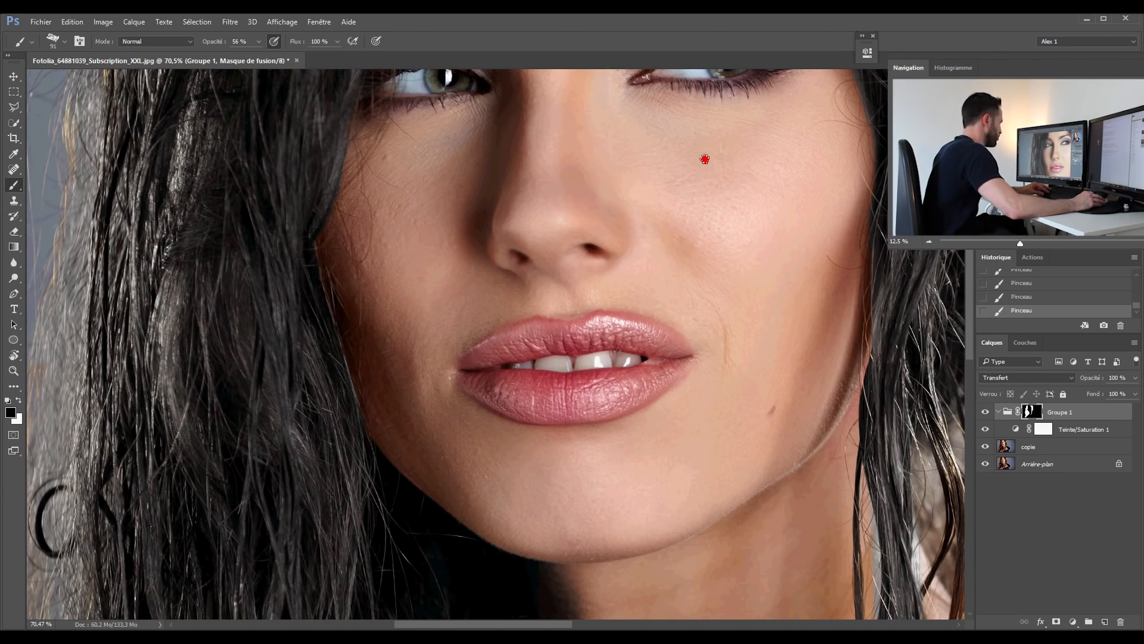
pyautogui.click(766, 274)
pyautogui.moveTo(765, 278); pyautogui.dragTo(466, 221)
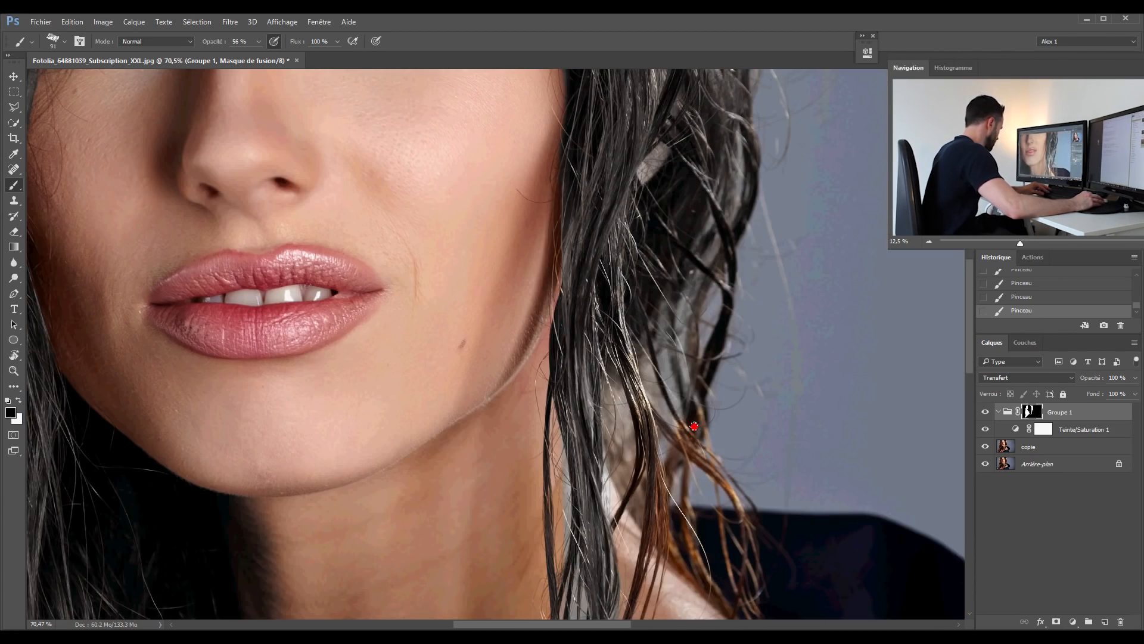
# Step: Paint white on the Groupe 1 mask over the loose orange strands above the shoulder
pyautogui.moveTo(705, 390)
pyautogui.mouseDown()
pyautogui.moveTo(590, 190)
pyautogui.moveTo(611, 374)
pyautogui.moveTo(566, 500)
pyautogui.moveTo(536, 310)
pyautogui.moveTo(577, 427)
pyautogui.mouseUp()
pyautogui.press('x')
pyautogui.click(602, 338)
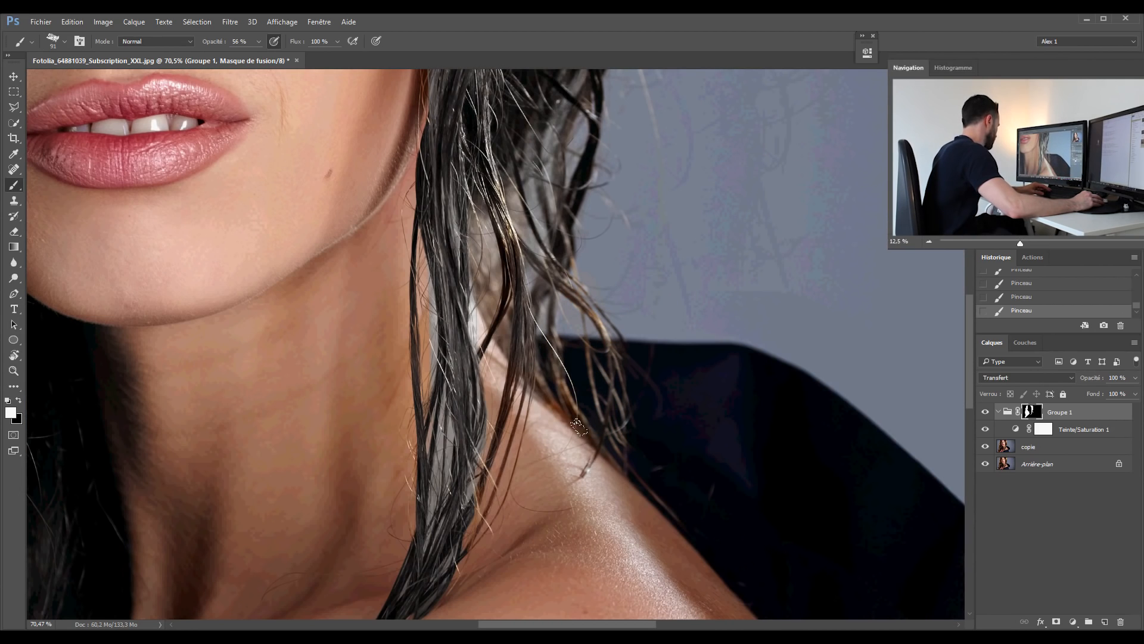
pyautogui.moveTo(487, 301)
pyautogui.mouseDown()
pyautogui.moveTo(424, 302)
pyautogui.moveTo(429, 316)
pyautogui.mouseUp()
# Step: Reduce the brush to 48 px, choose a soft round tip, and touch up the mask along the strands beside the neck
pyautogui.press('x')
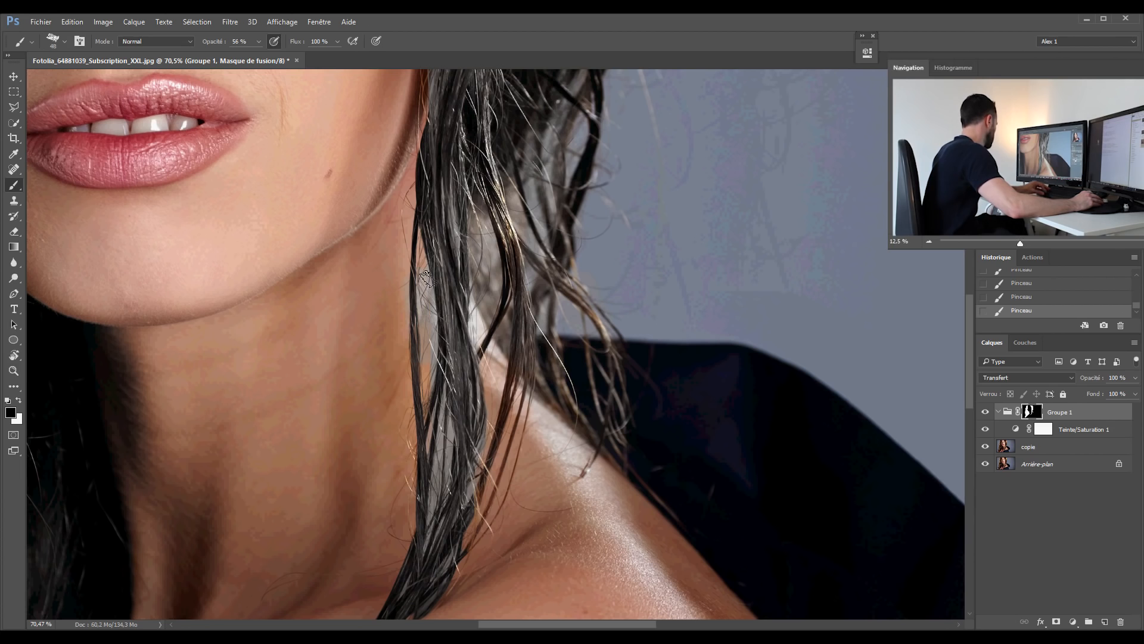
pyautogui.keyDown('alt'); pyautogui.rightClick(428, 279); pyautogui.keyUp('alt')
pyautogui.moveTo(427, 257); pyautogui.dragTo(431, 322)
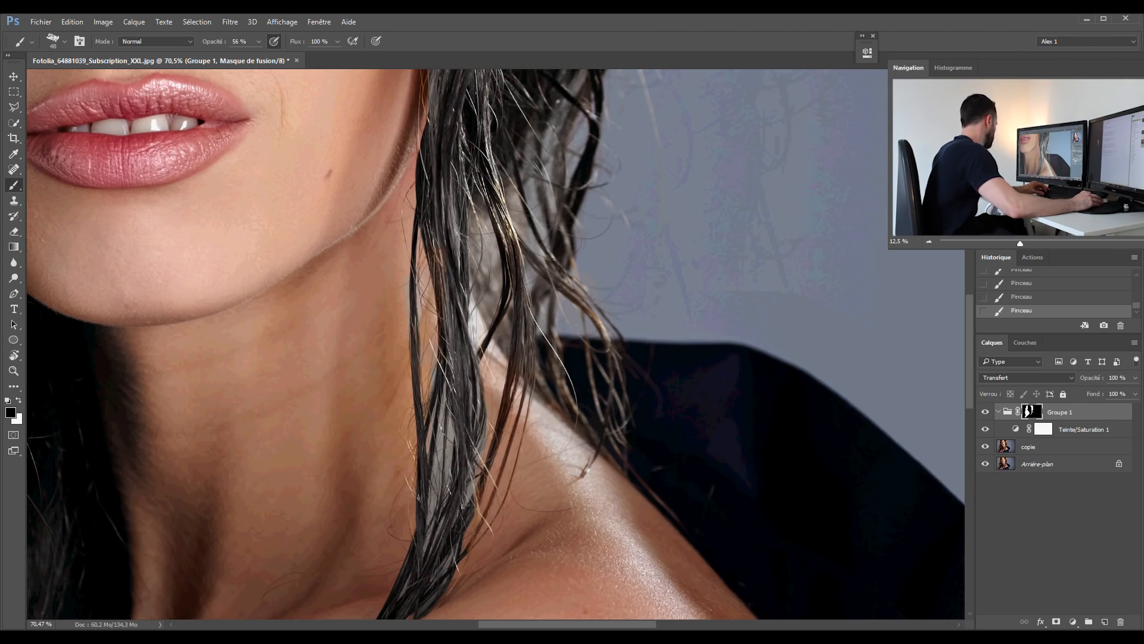
pyautogui.click(64, 41)
pyautogui.click(104, 156)
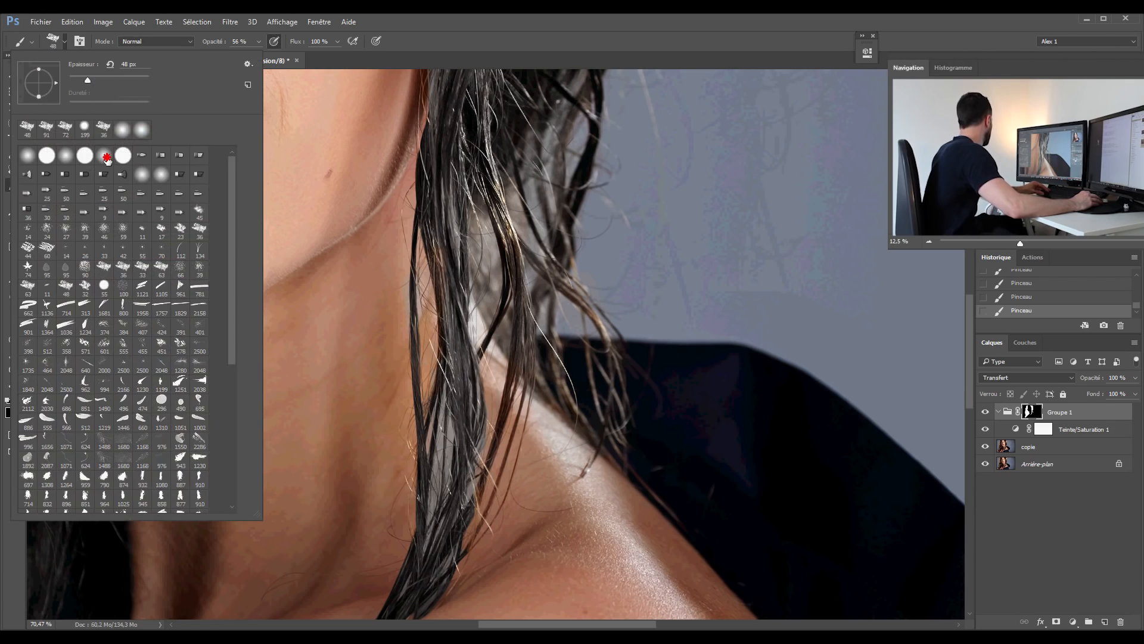
pyautogui.click(423, 298)
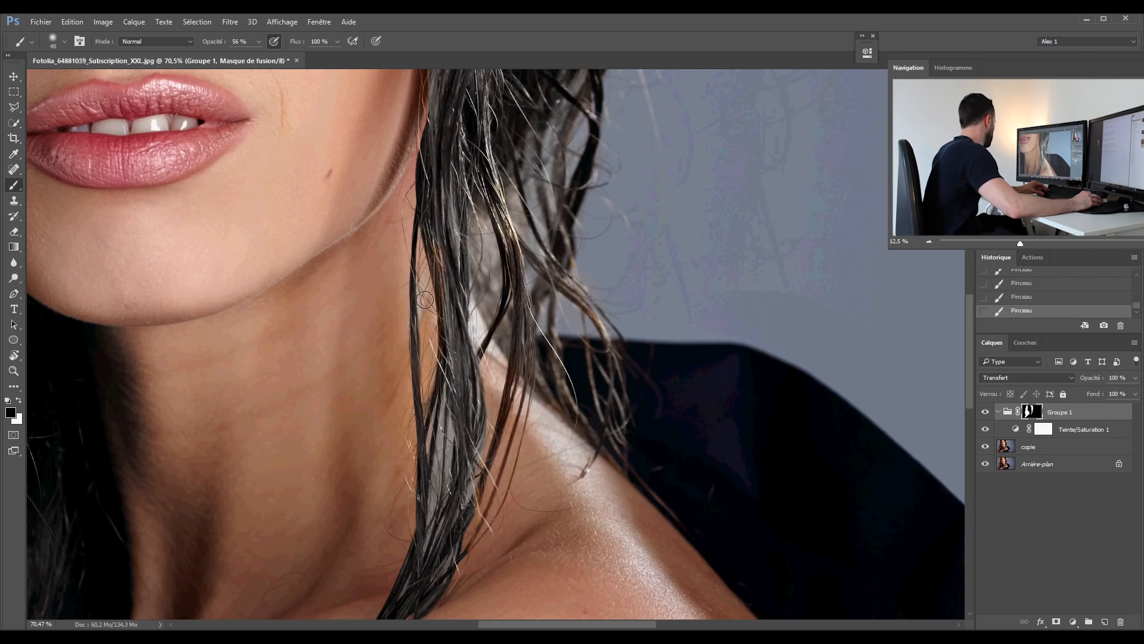
pyautogui.press('x')
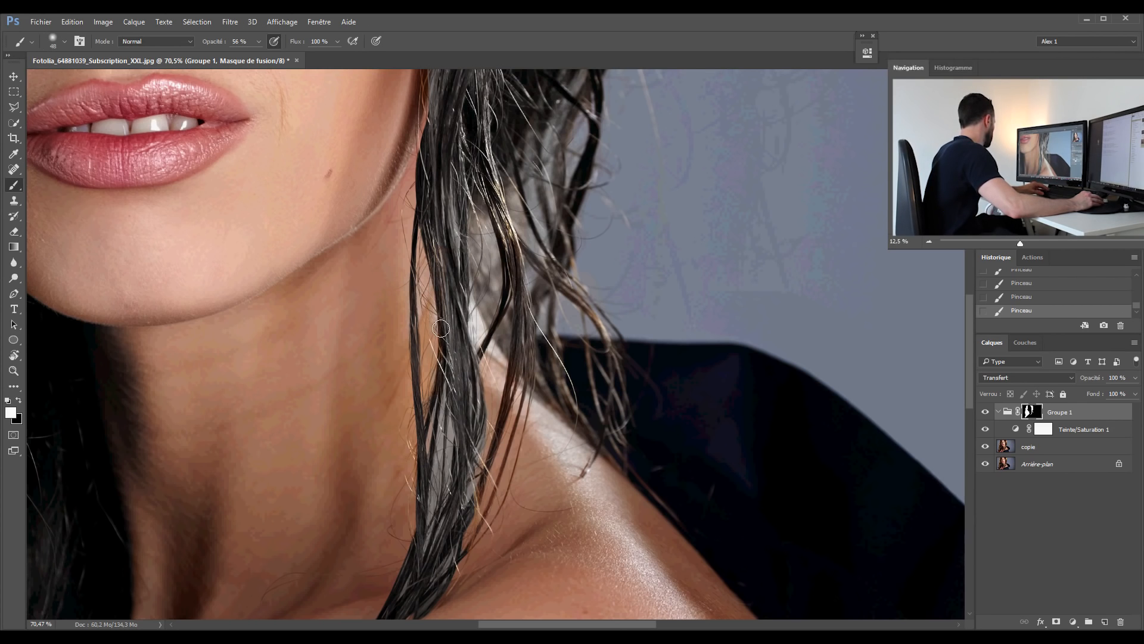
pyautogui.moveTo(452, 389); pyautogui.dragTo(542, 240)
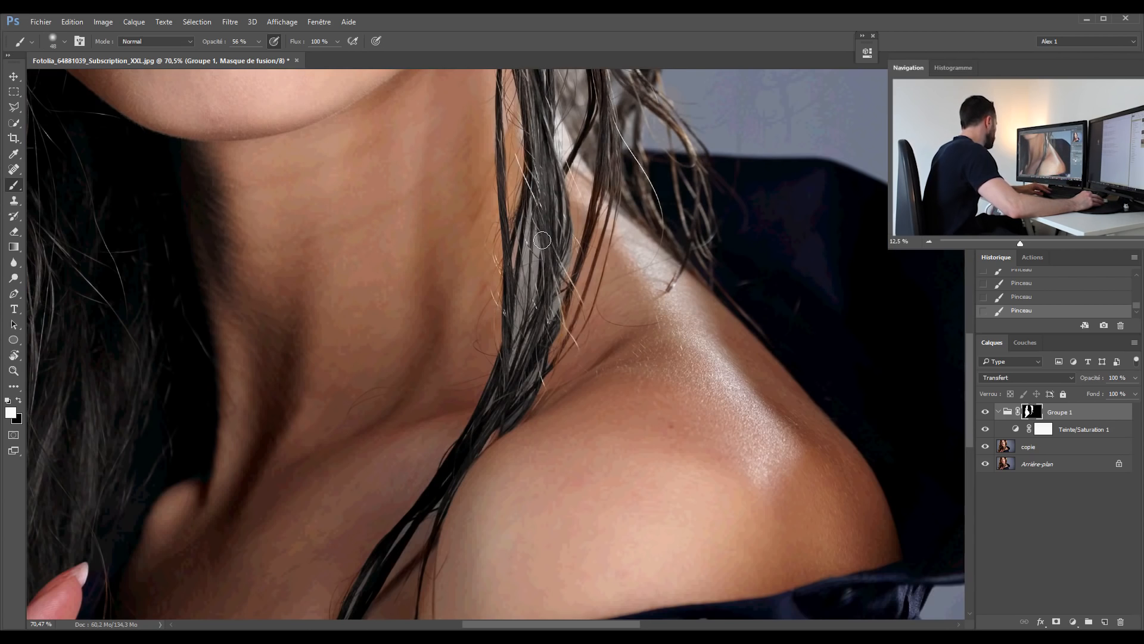
pyautogui.press('x')
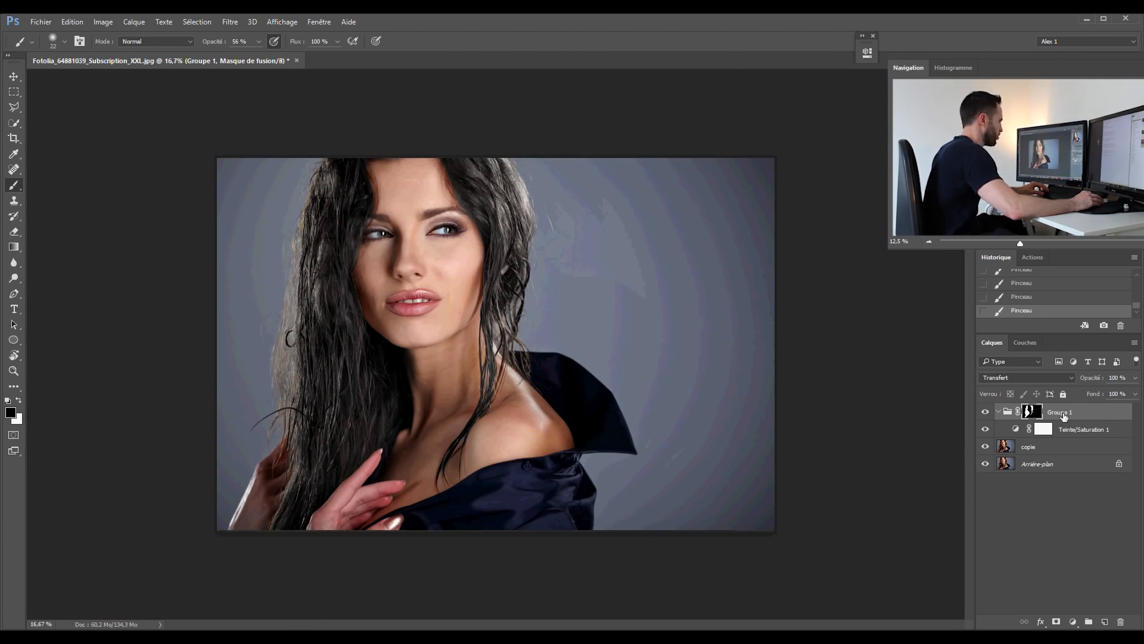
# Step: Rename the layer group Groupe 1 as NOIR
pyautogui.doubleClick(1061, 412)
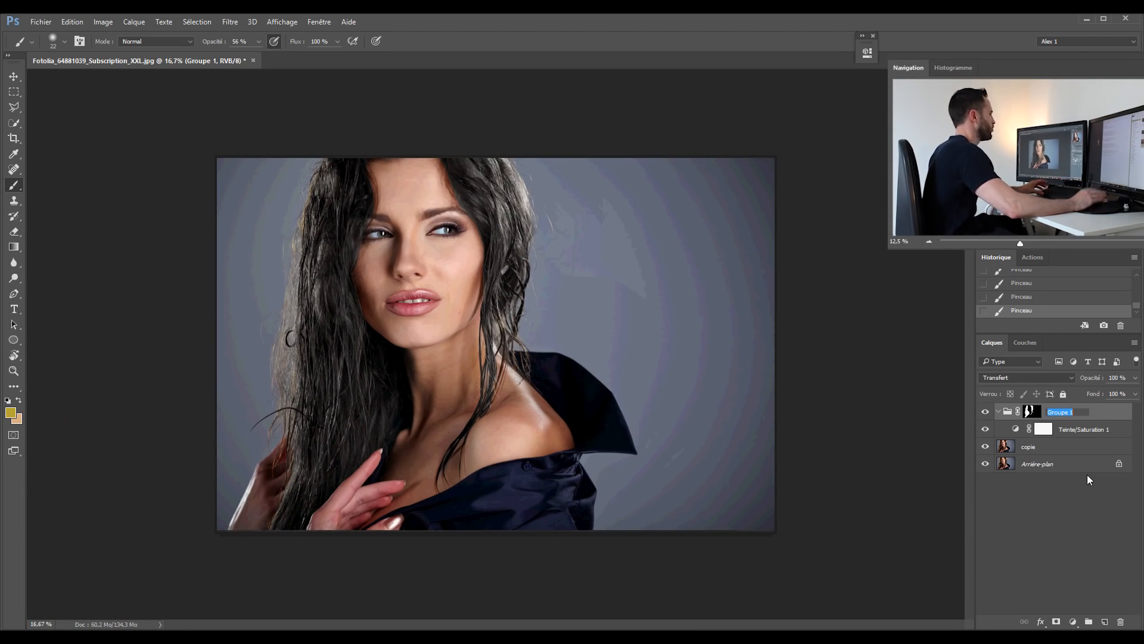
pyautogui.write('NOIR$')
pyautogui.press('Return')
pyautogui.doubleClick(1059, 415)
pyautogui.click(1073, 417)
pyautogui.press('BackSpace')
pyautogui.press('Return')
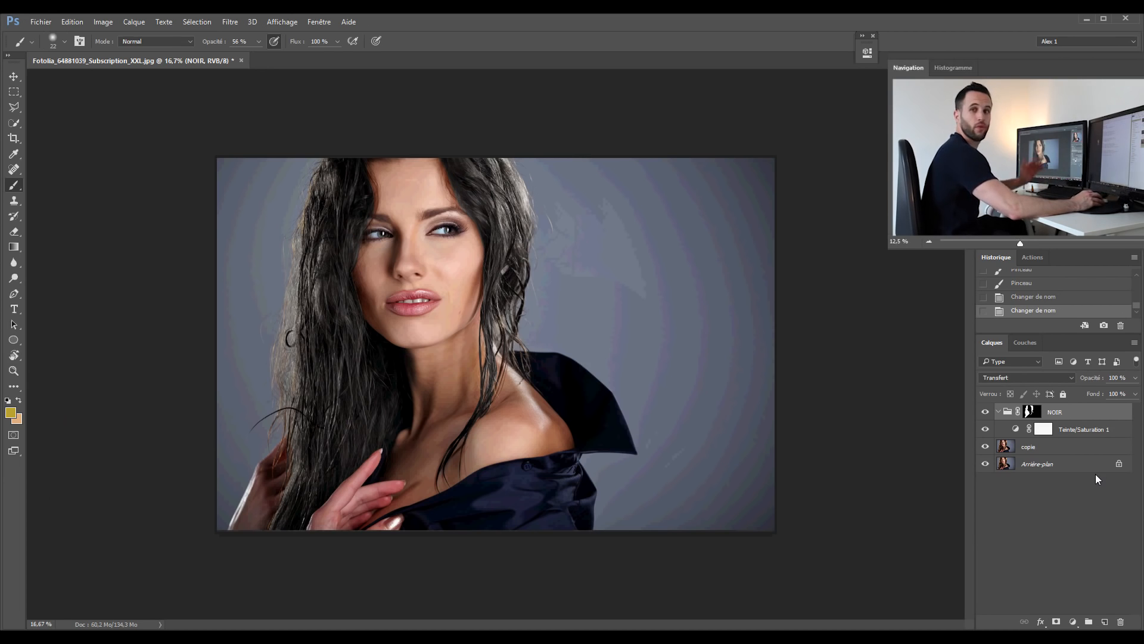
# Step: Add a Courbes adjustment layer inside the NOIR group and darken the shadows with a curve point at input 43, output 20
pyautogui.click(1073, 622)
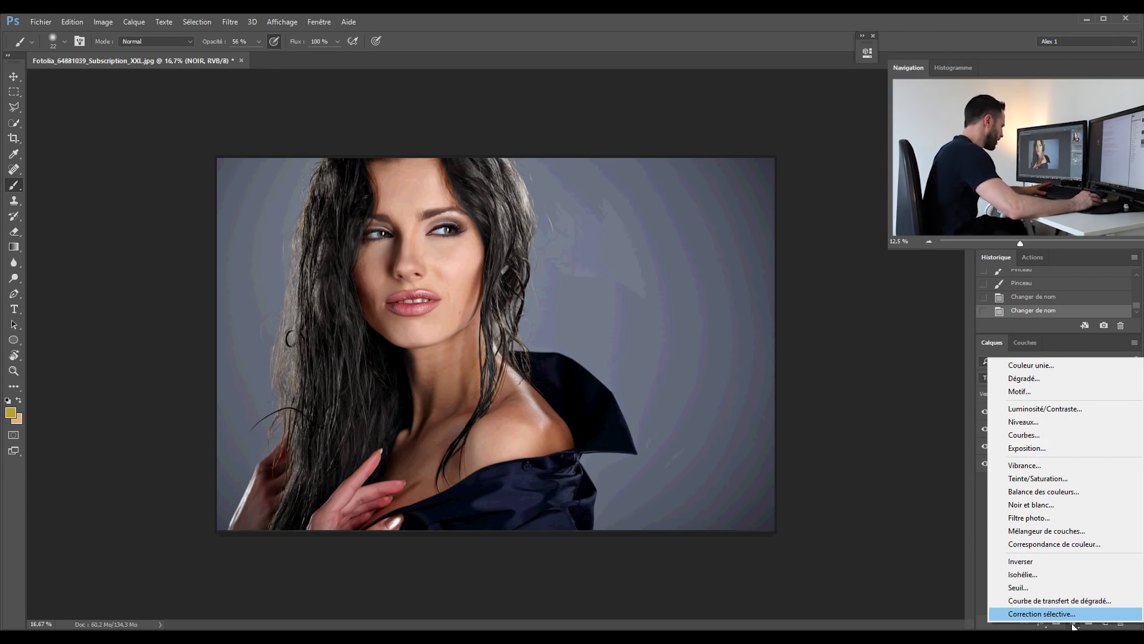
pyautogui.click(1024, 436)
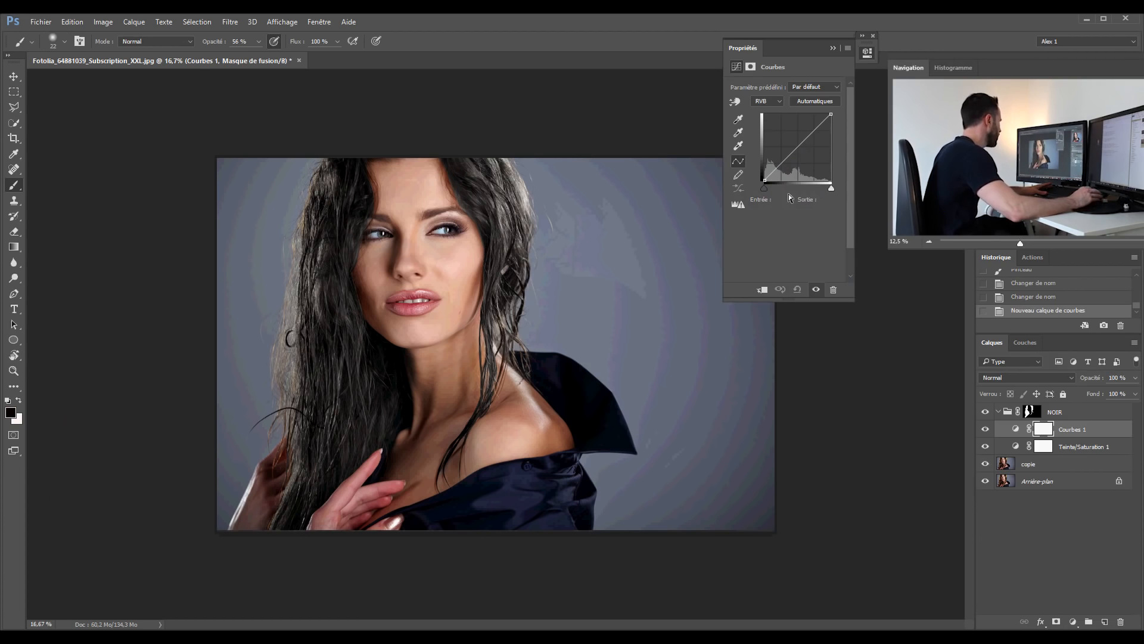
pyautogui.moveTo(772, 171); pyautogui.dragTo(777, 175)
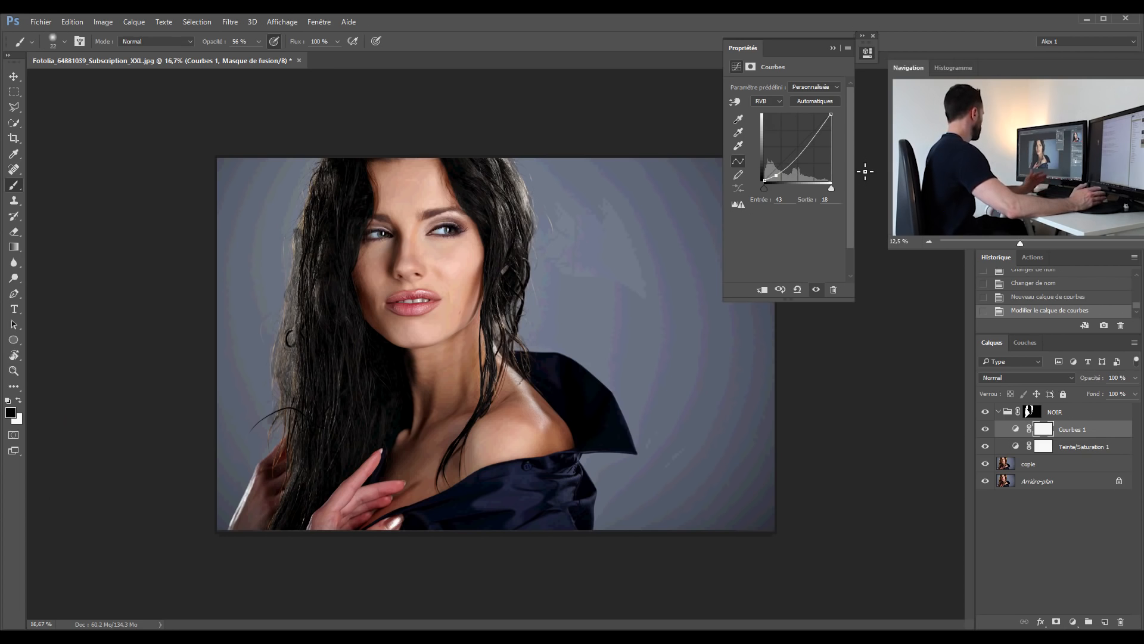
pyautogui.moveTo(776, 175); pyautogui.dragTo(777, 175)
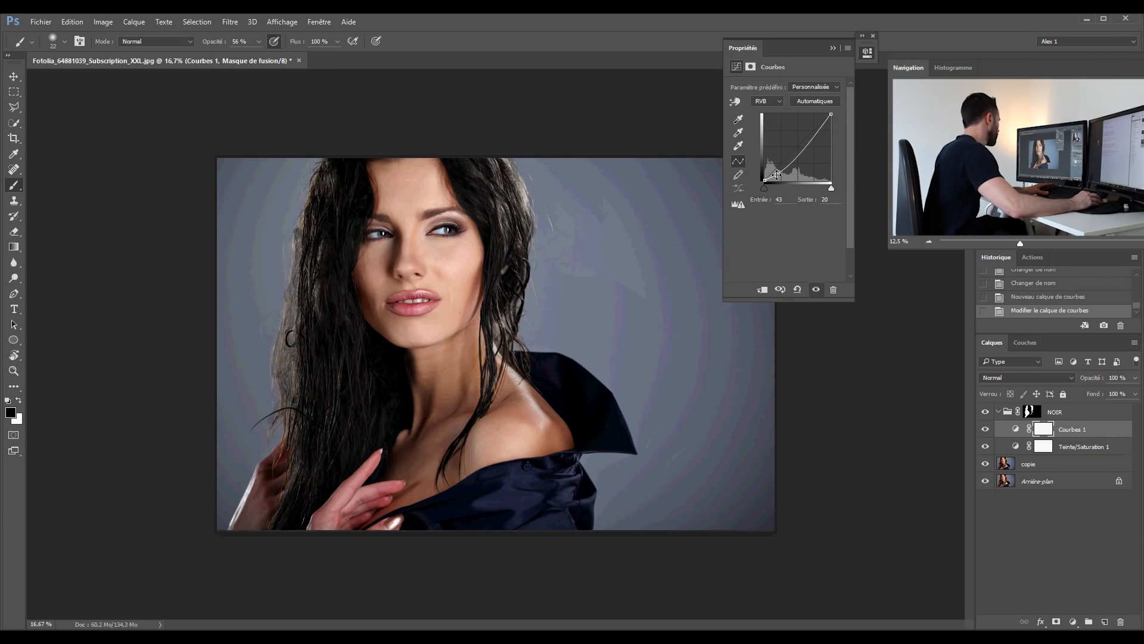
pyautogui.click(830, 46)
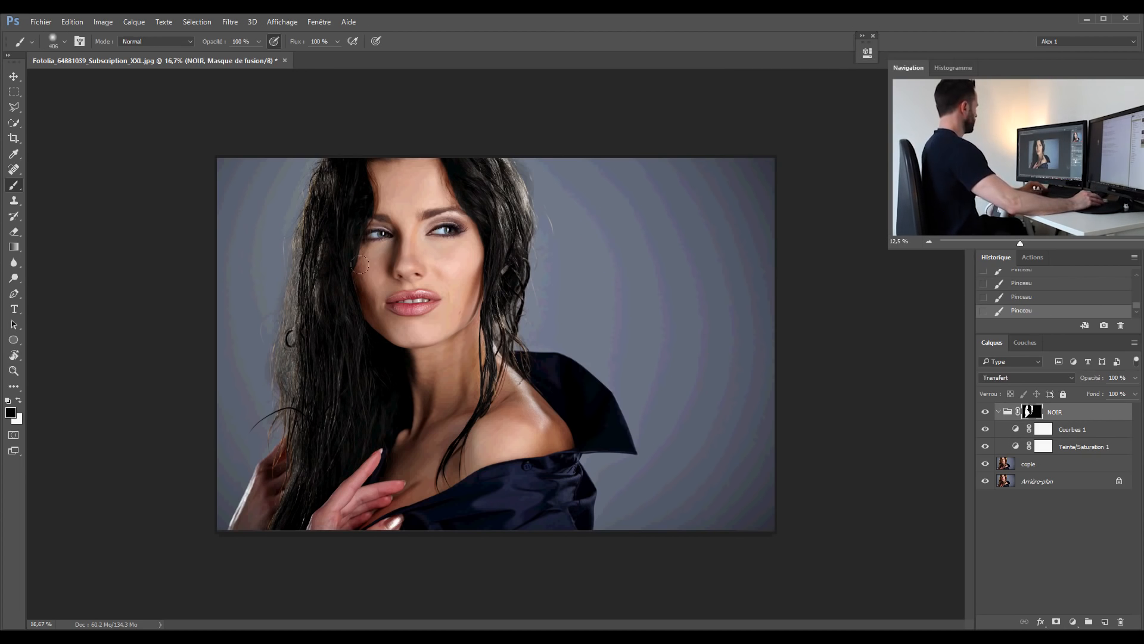
# Step: Refine the NOIR mask along the forehead hairline with a soft brush at 100 % opacity, reduced to 157 px, using black and white
pyautogui.hotkey('ctrl', '+')
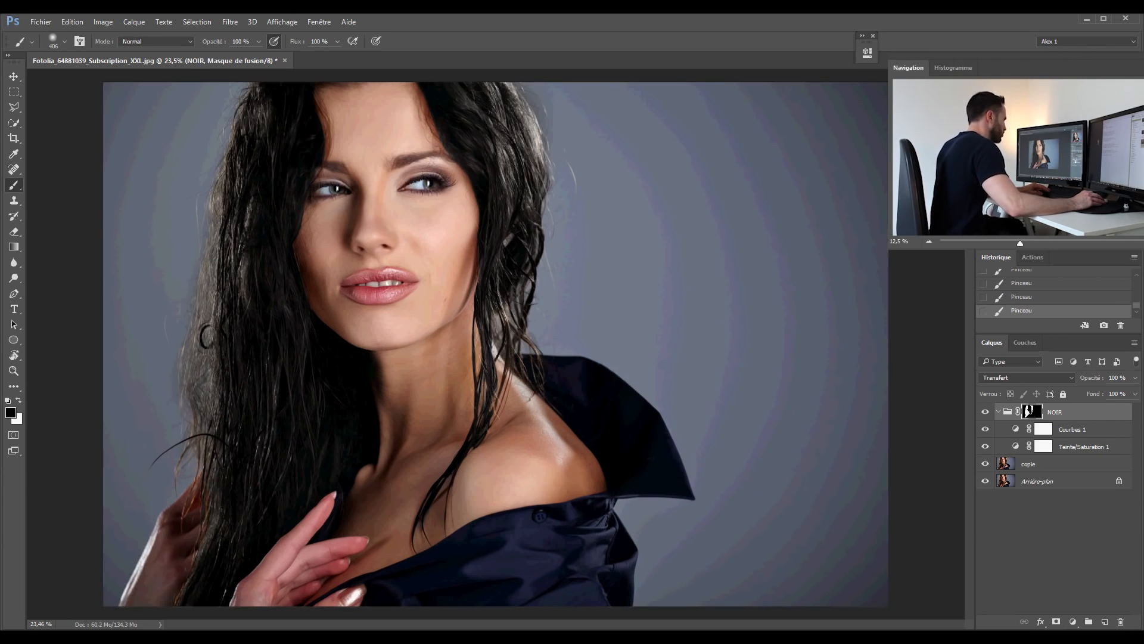
pyautogui.keyDown('alt'); pyautogui.rightClick(340, 144); pyautogui.keyUp('alt')
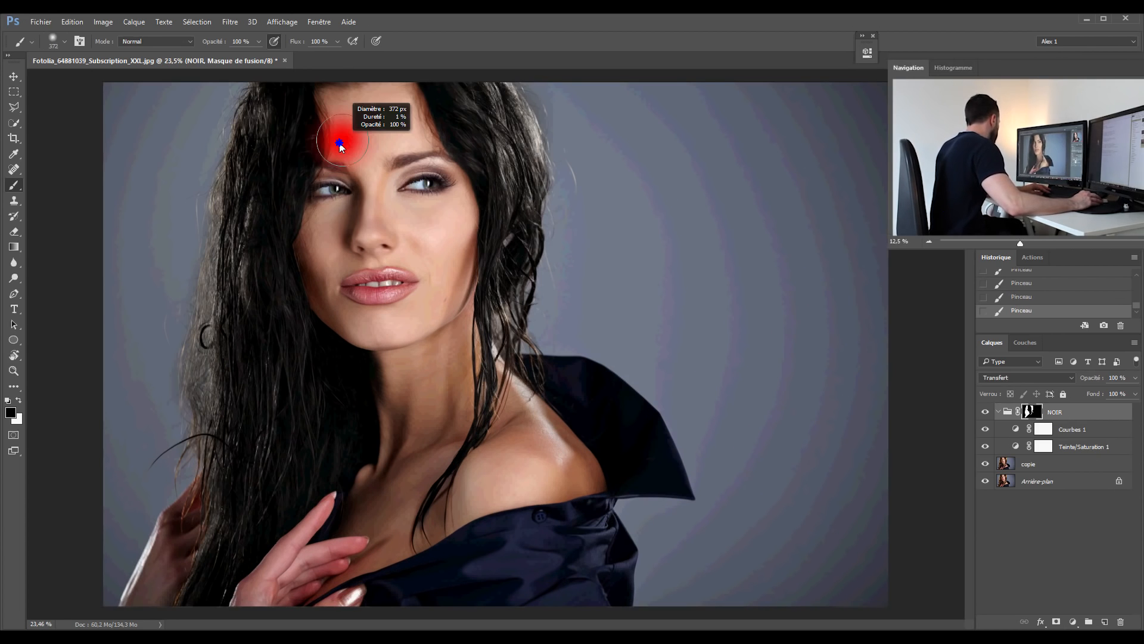
pyautogui.moveTo(340, 144); pyautogui.dragTo(328, 144)
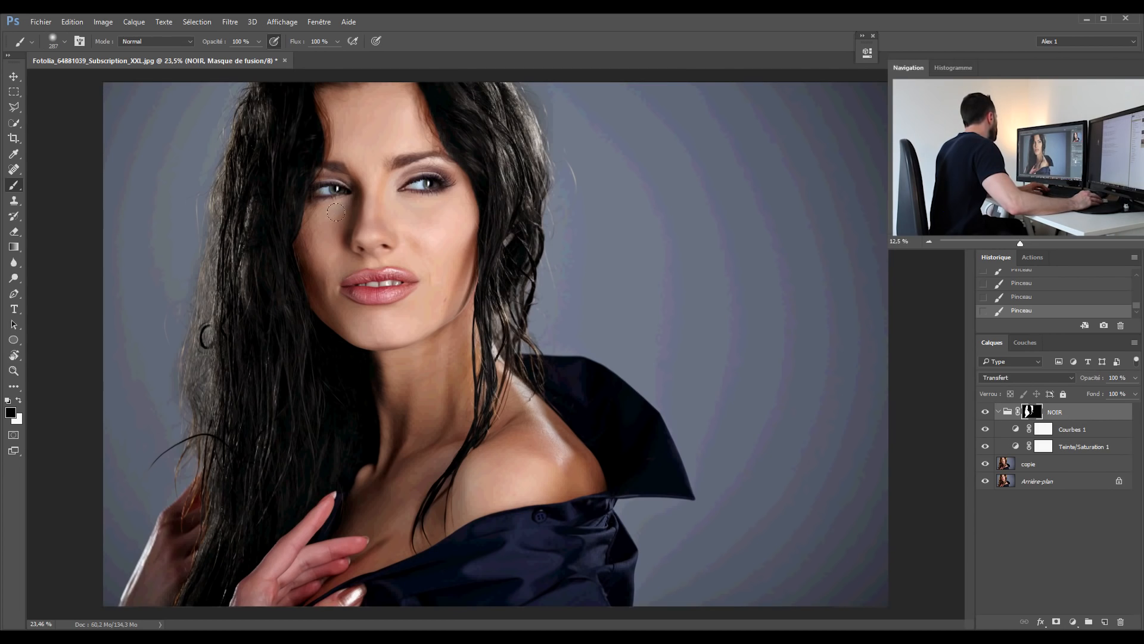
pyautogui.keyDown('alt'); pyautogui.rightClick(442, 131); pyautogui.keyUp('alt')
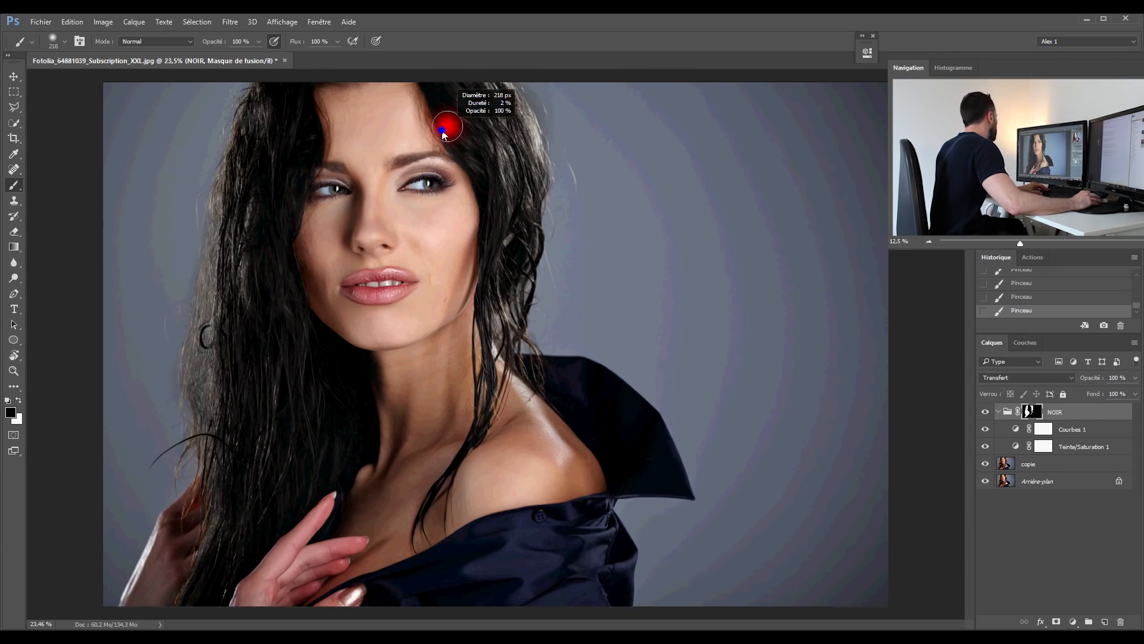
pyautogui.moveTo(442, 131); pyautogui.dragTo(436, 121)
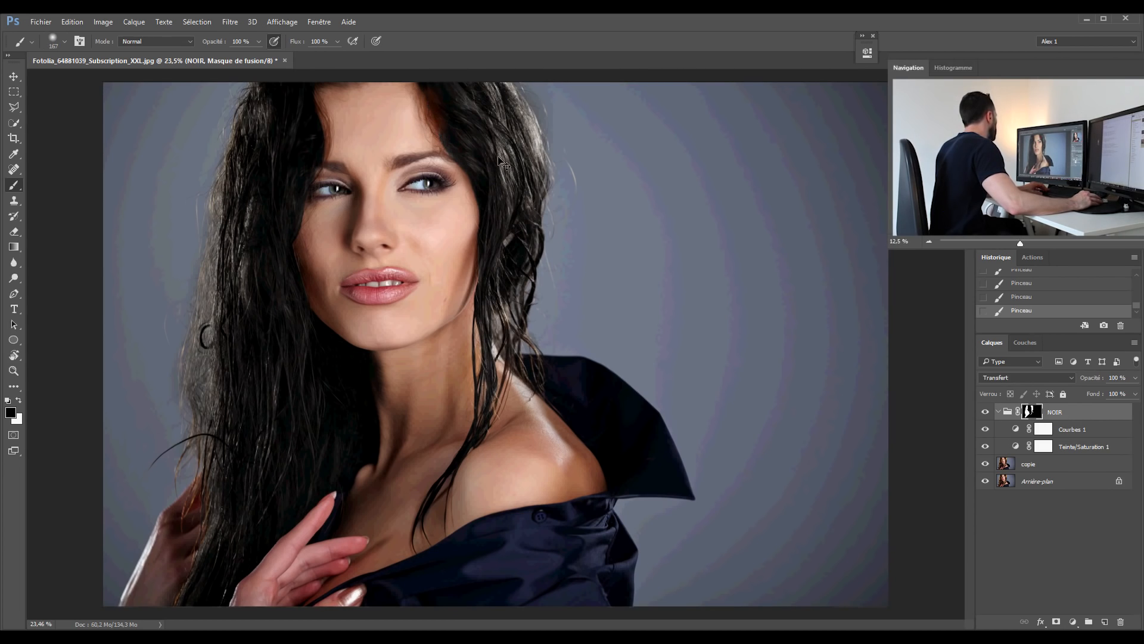
pyautogui.press('x')
pyautogui.click(422, 79)
pyautogui.moveTo(422, 80); pyautogui.dragTo(363, 78)
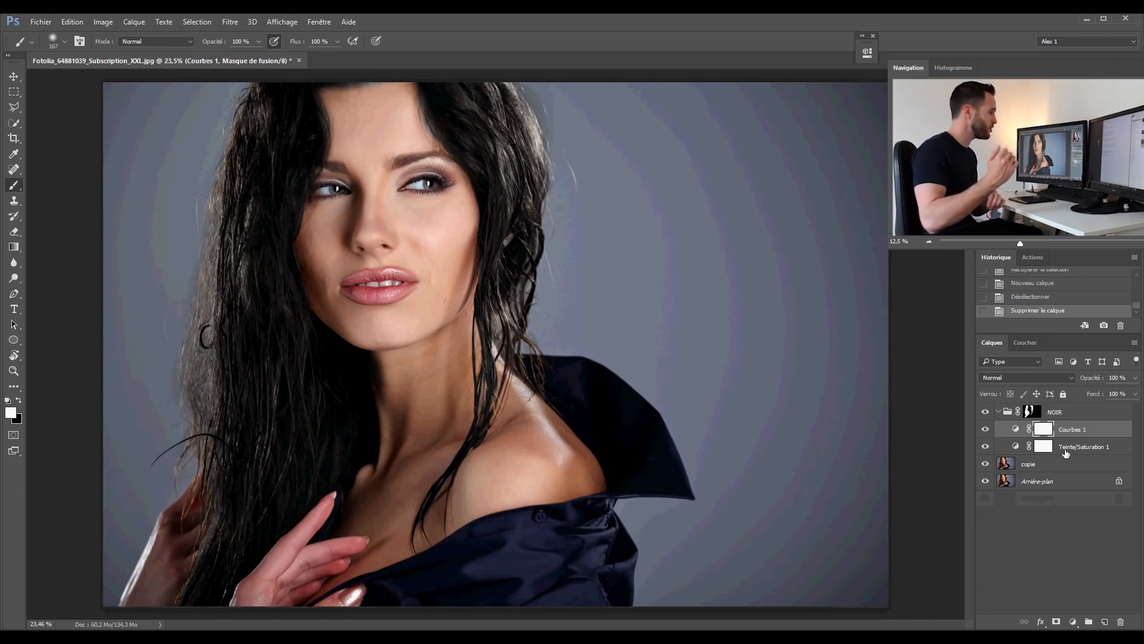
# Step: With the NOIR group selected, load the RVB channel as a selection and paste the highlights as a new layer inside the group
pyautogui.click(1056, 414)
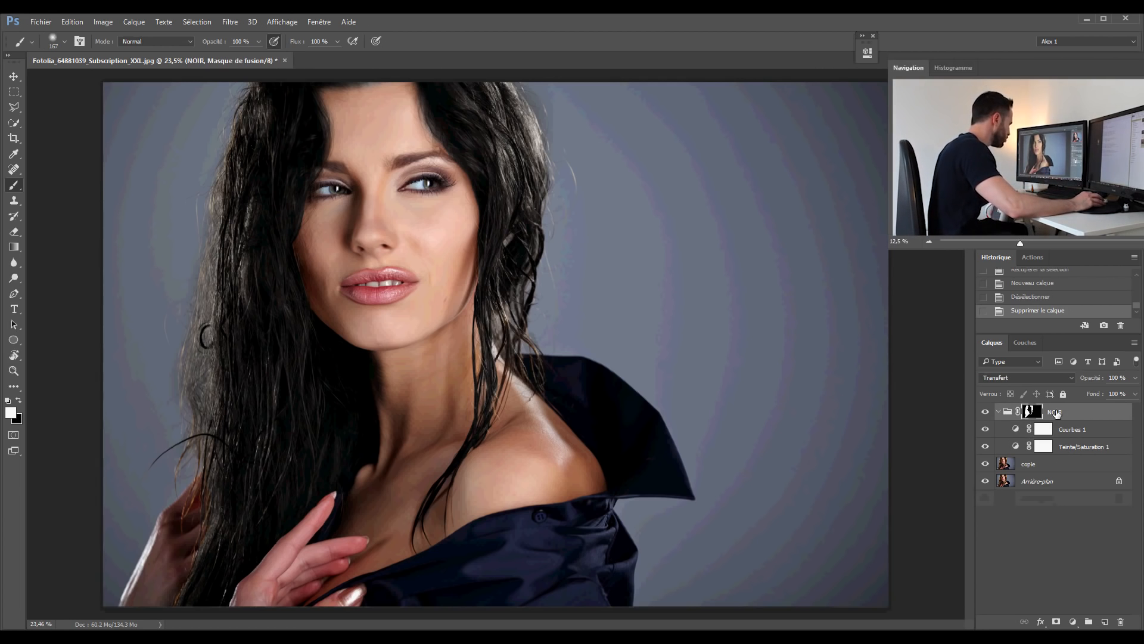
pyautogui.click(1025, 344)
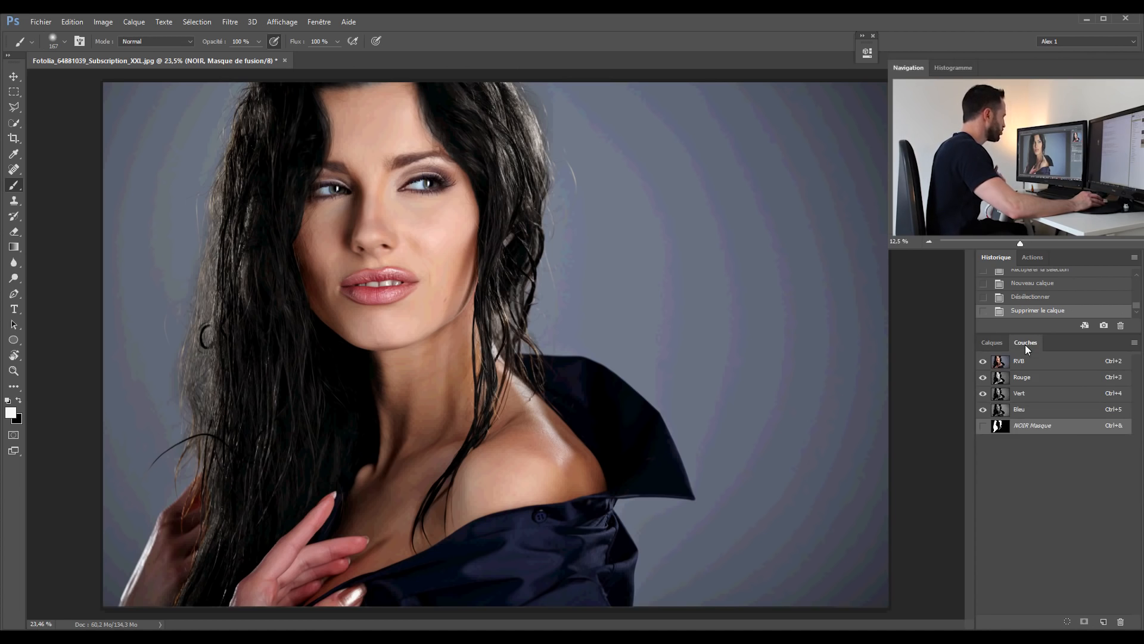
pyautogui.moveTo(1020, 375); pyautogui.dragTo(1002, 362)
pyautogui.keyDown('ctrl'); pyautogui.click(1003, 364); pyautogui.keyUp('ctrl')
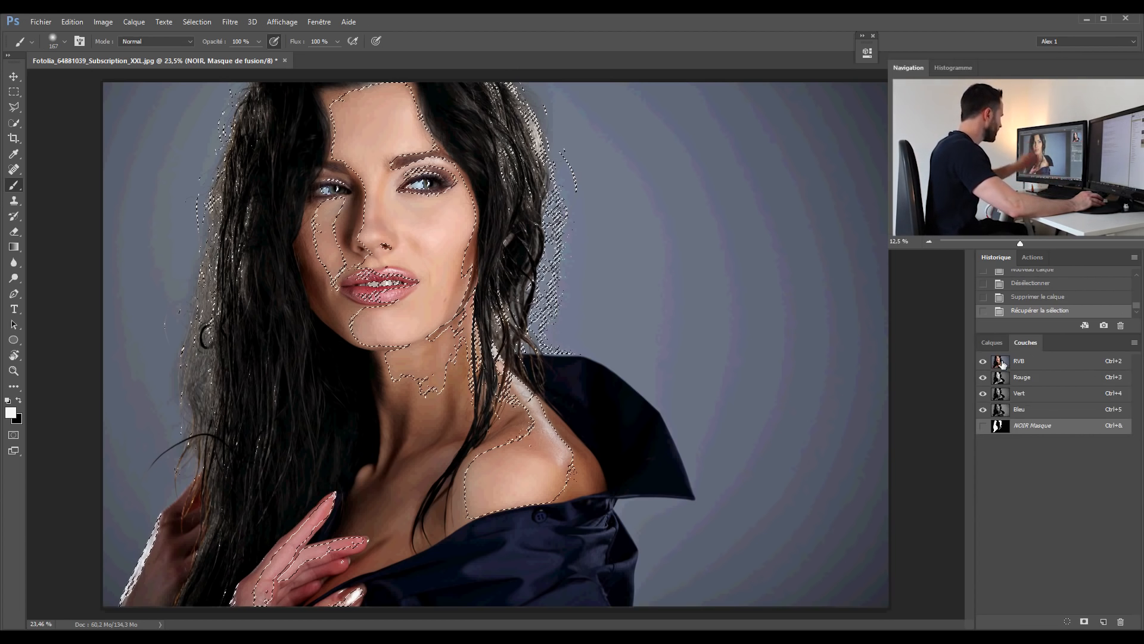
pyautogui.click(1026, 360)
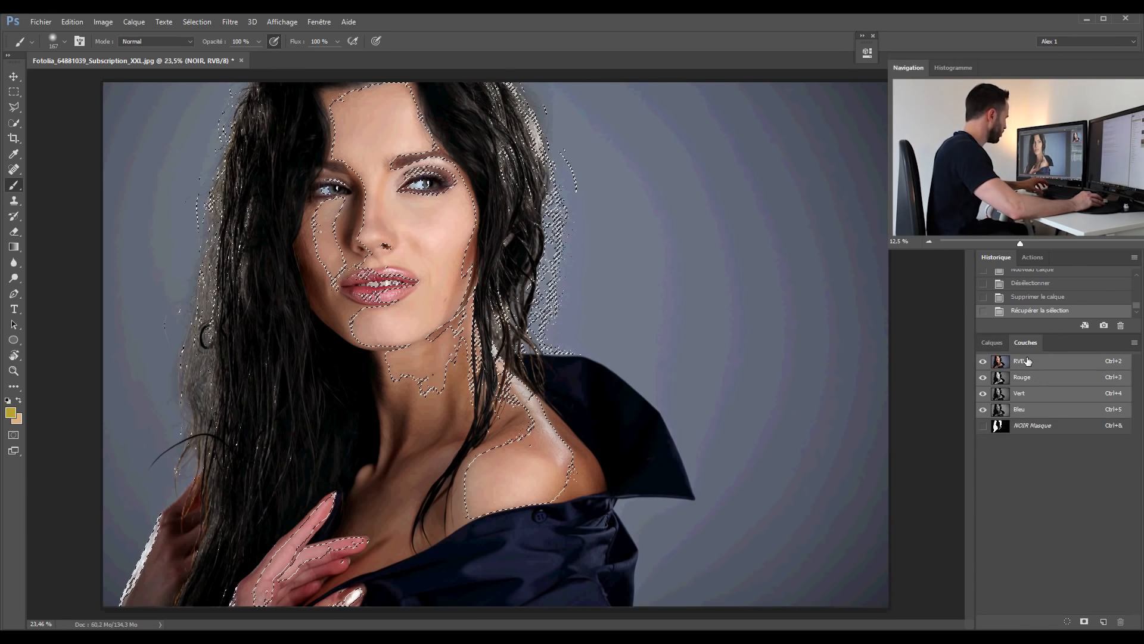
pyautogui.click(992, 344)
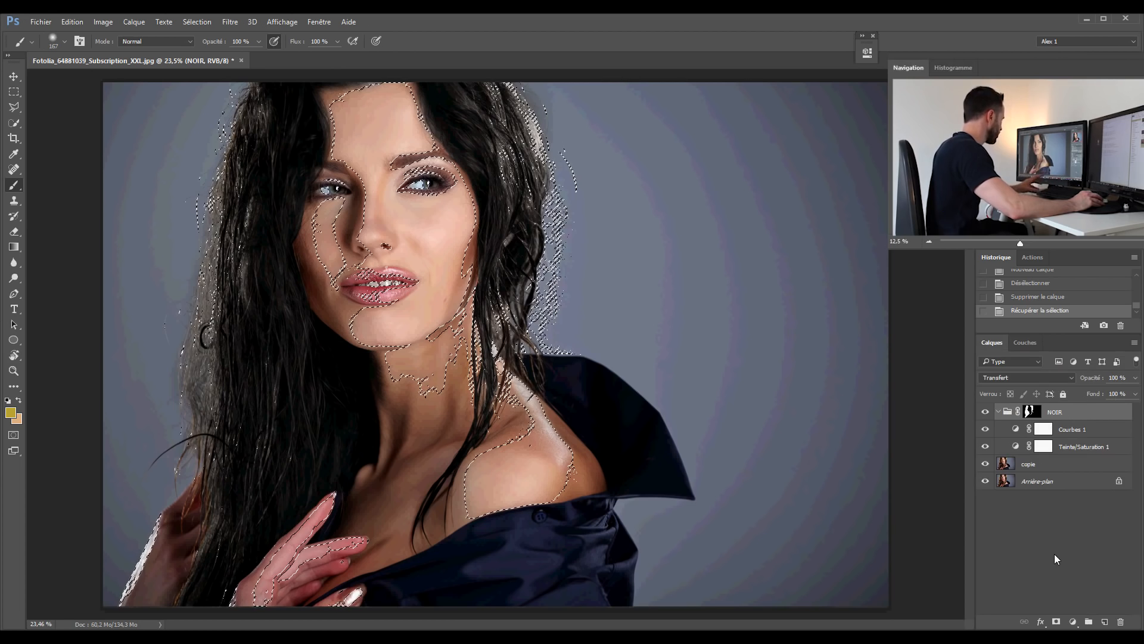
pyautogui.hotkey('ctrl', 'v')
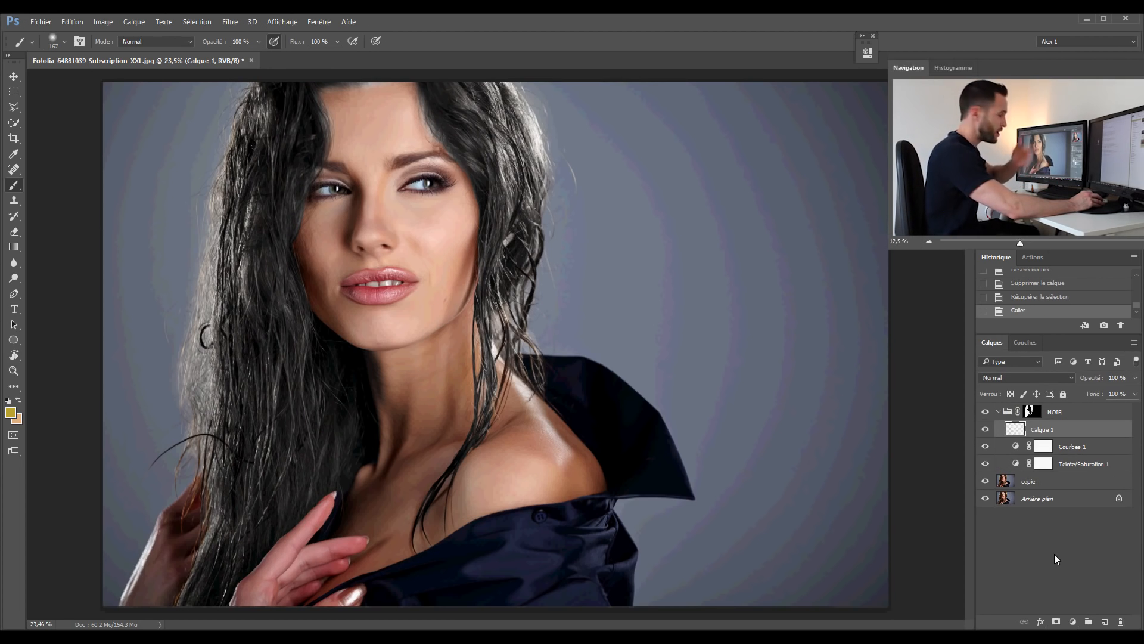
# Step: Move the pasted highlights layer above the NOIR group and check it alone and over the Arrière-plan layer
pyautogui.keyDown('alt'); pyautogui.click(986, 412); pyautogui.keyUp('alt')
pyautogui.click(986, 412)
pyautogui.moveTo(988, 435); pyautogui.dragTo(1079, 408)
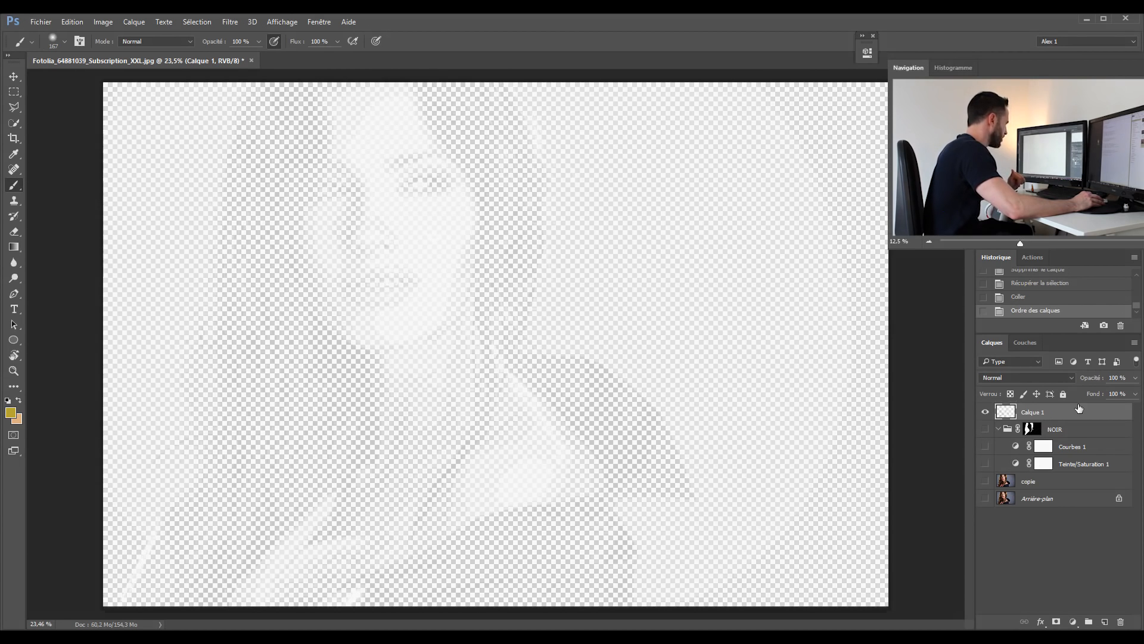
pyautogui.click(986, 412)
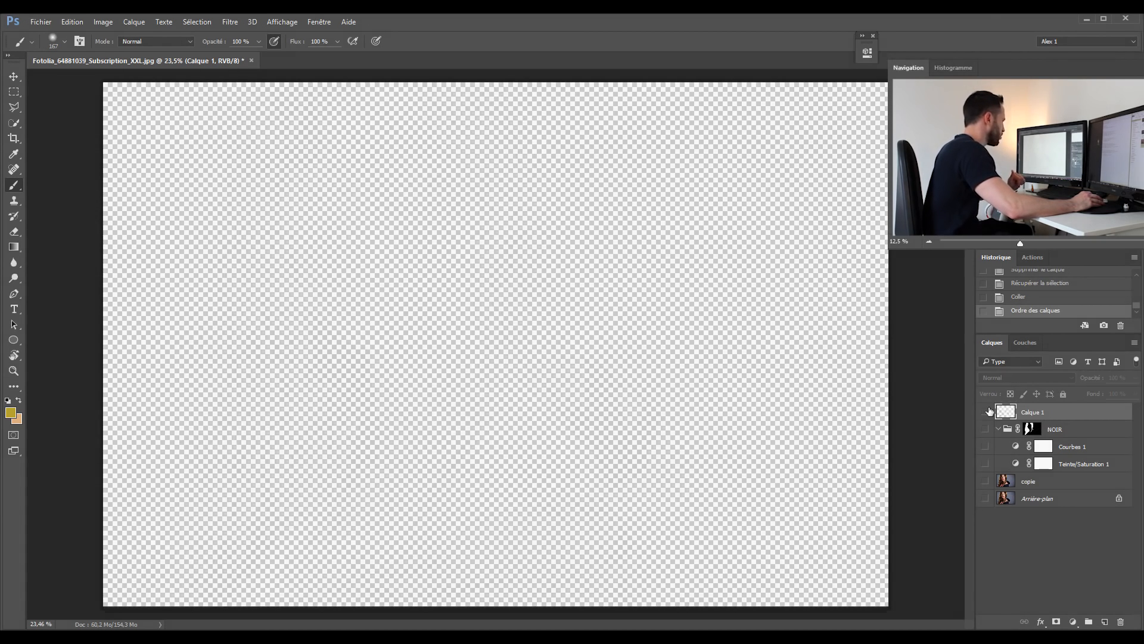
pyautogui.click(985, 412)
pyautogui.click(985, 498)
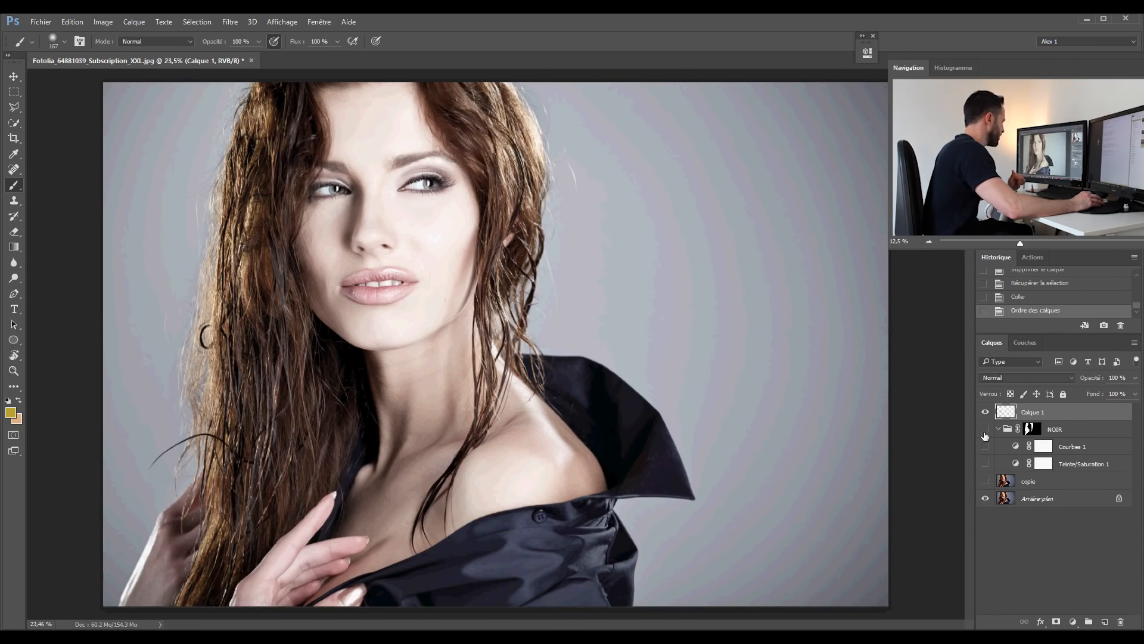
# Step: Rename the highlights layer as HAUTE LUMIERE
pyautogui.doubleClick(1060, 412)
pyautogui.write('HAUTE LUMIERE')
pyautogui.press('Return')
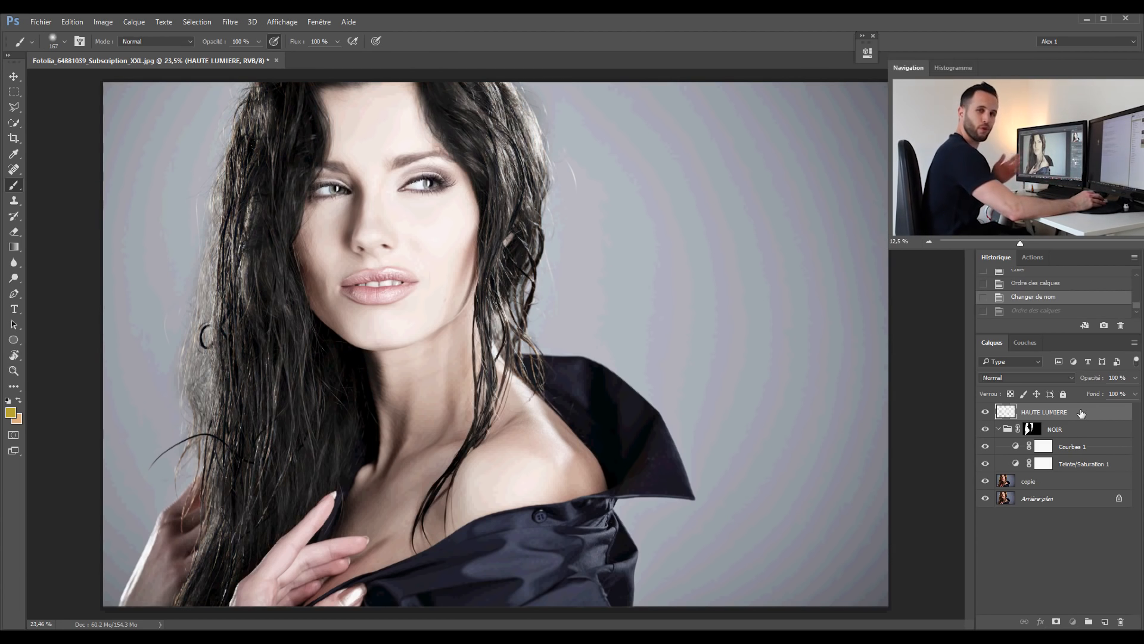
# Step: Move the HAUTE LUMIERE layer to the top of the NOIR group and set its opacity to 35 %, comparing with and without it
pyautogui.moveTo(1057, 411); pyautogui.dragTo(1072, 439)
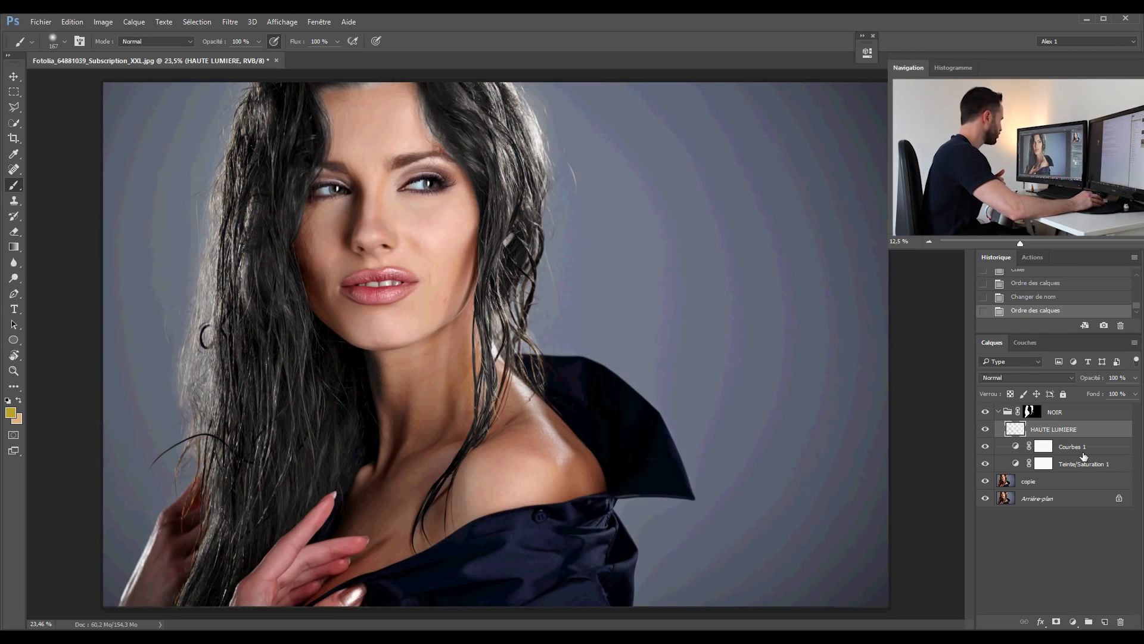
pyautogui.click(1134, 379)
pyautogui.moveTo(1135, 394); pyautogui.dragTo(1099, 398)
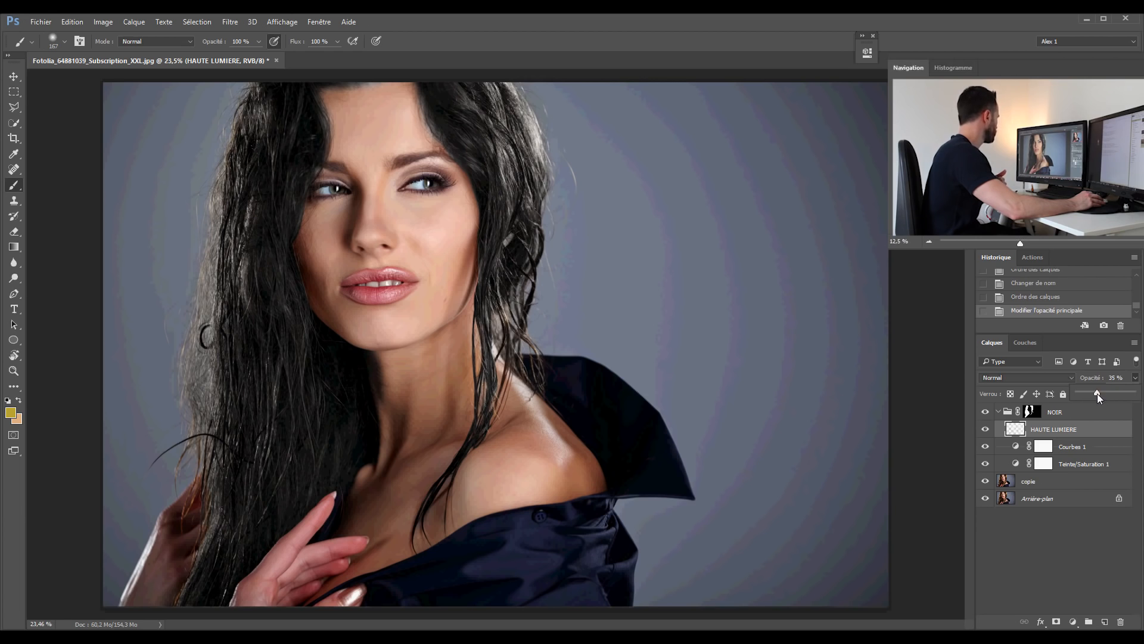
pyautogui.click(986, 434)
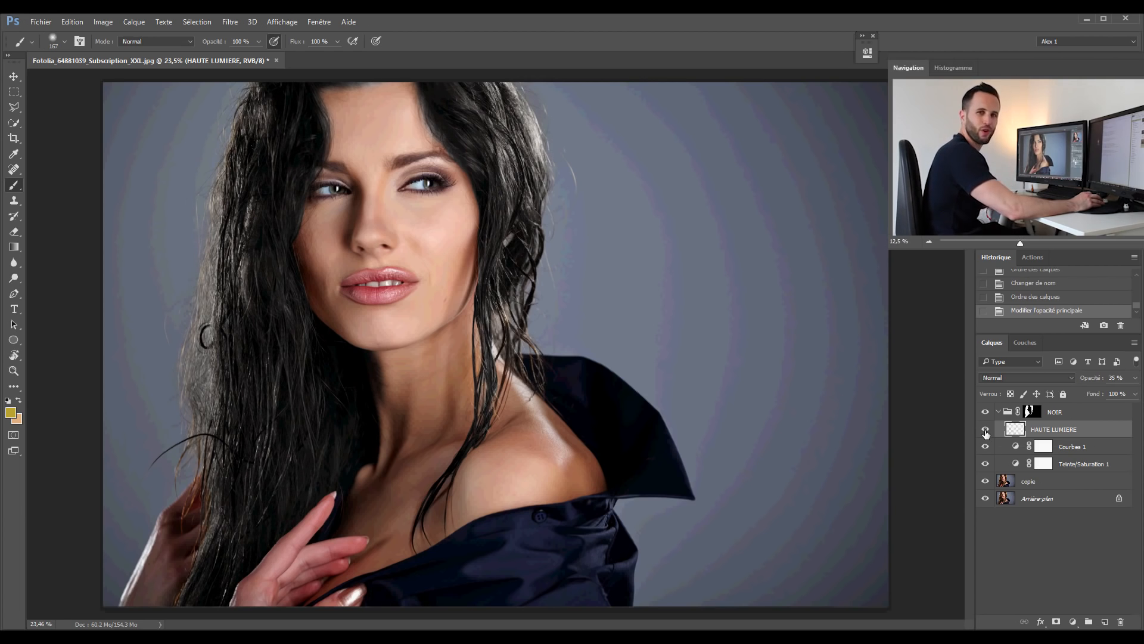
pyautogui.click(986, 429)
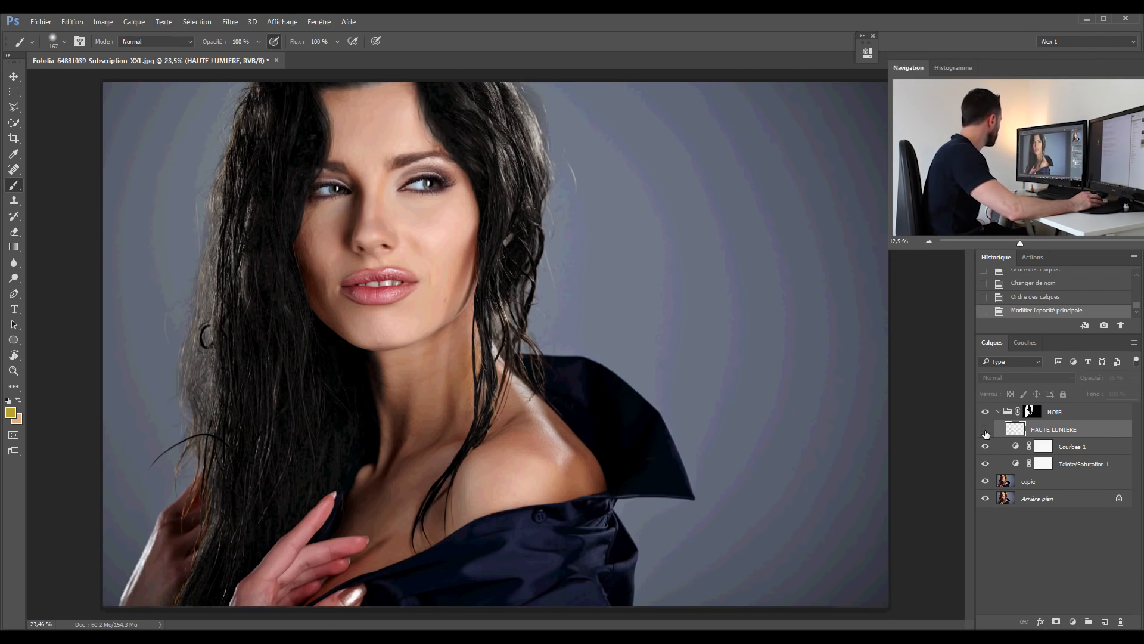
pyautogui.click(985, 429)
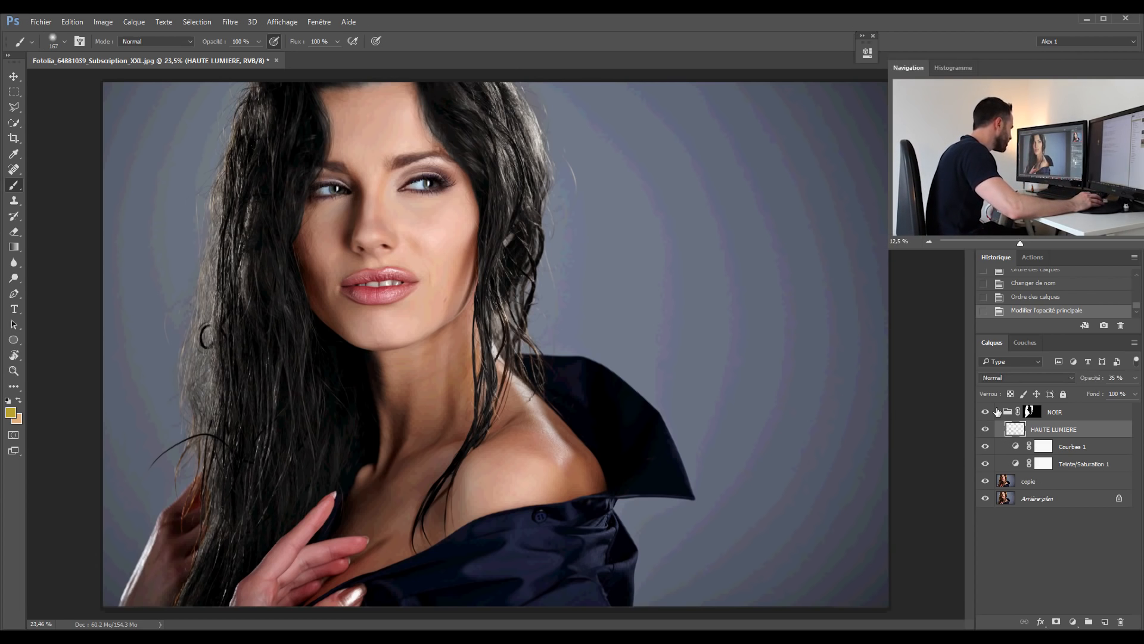
# Step: Collapse the NOIR group, create a new group above it and copy the NOIR mask onto the new group
pyautogui.click(997, 411)
pyautogui.hotkey('ctrl', 'g')
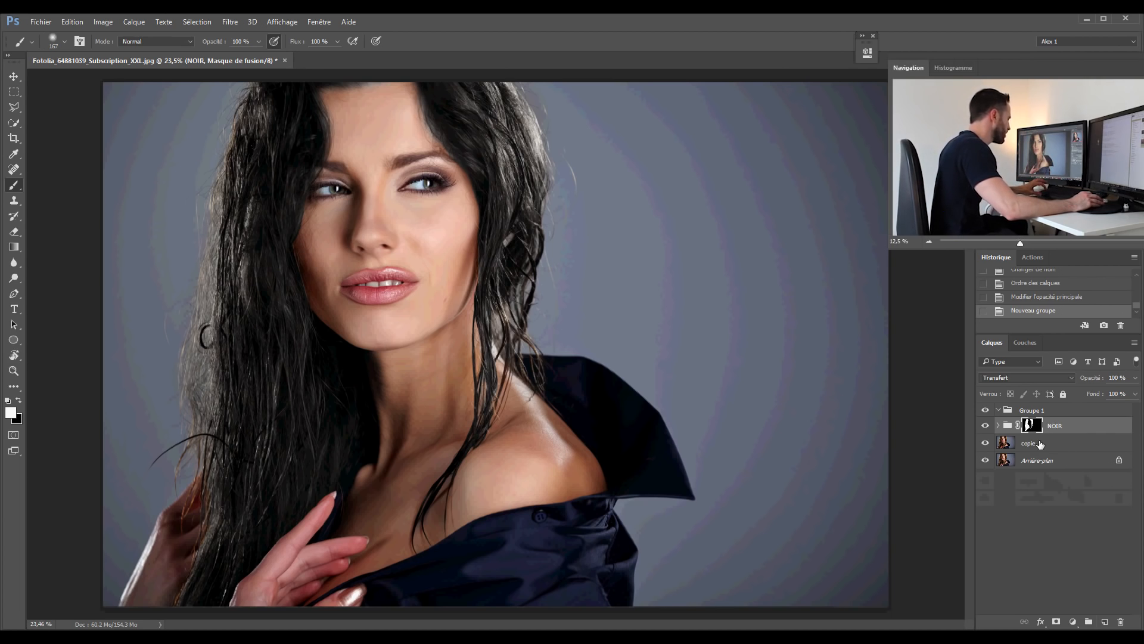
pyautogui.moveTo(1031, 428); pyautogui.dragTo(1034, 415)
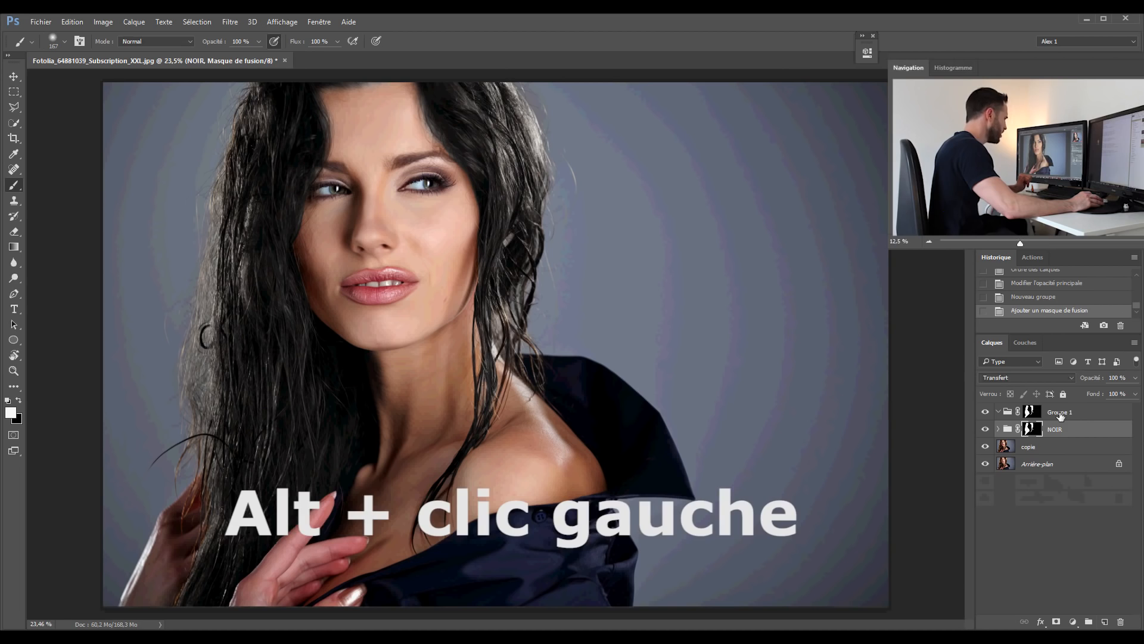
# Step: Rename the new group above NOIR as ROUGE
pyautogui.doubleClick(1060, 413)
pyautogui.write('rou')
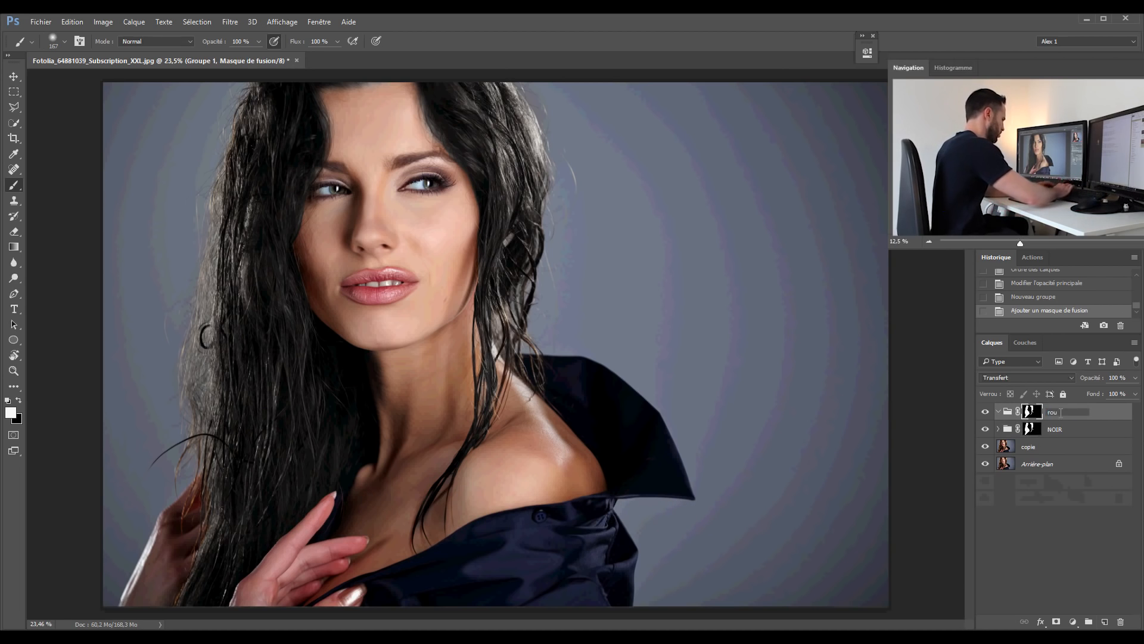
pyautogui.press('BackSpace')
pyautogui.press('BackSpace')
pyautogui.press('BackSpace')
pyautogui.press('BackSpace')
pyautogui.press('BackSpace')
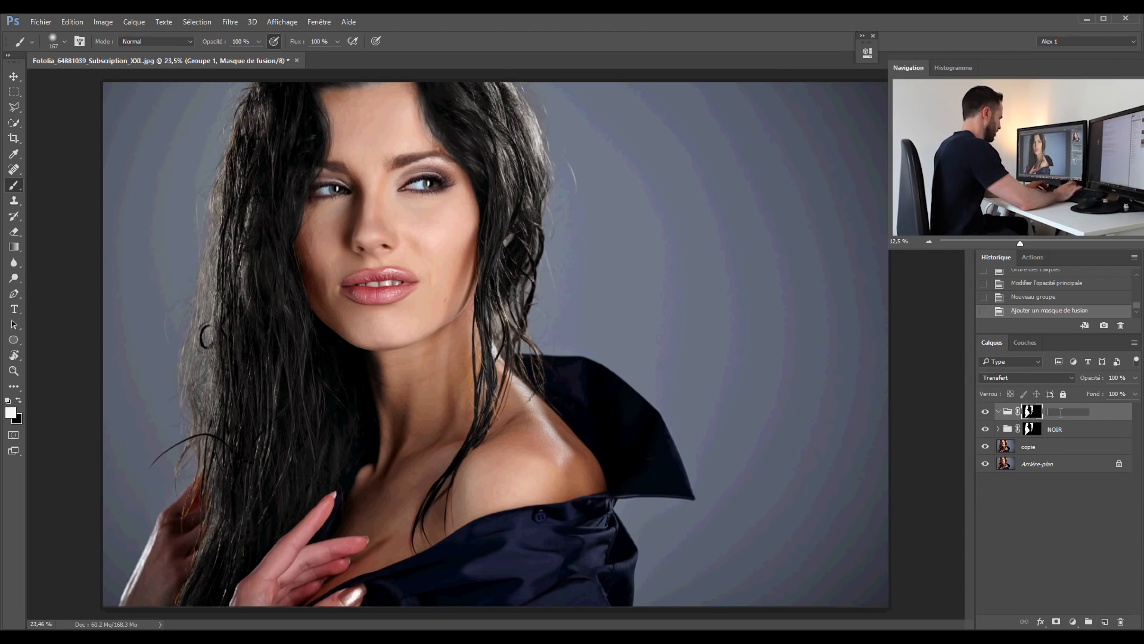
pyautogui.write('ROUGE')
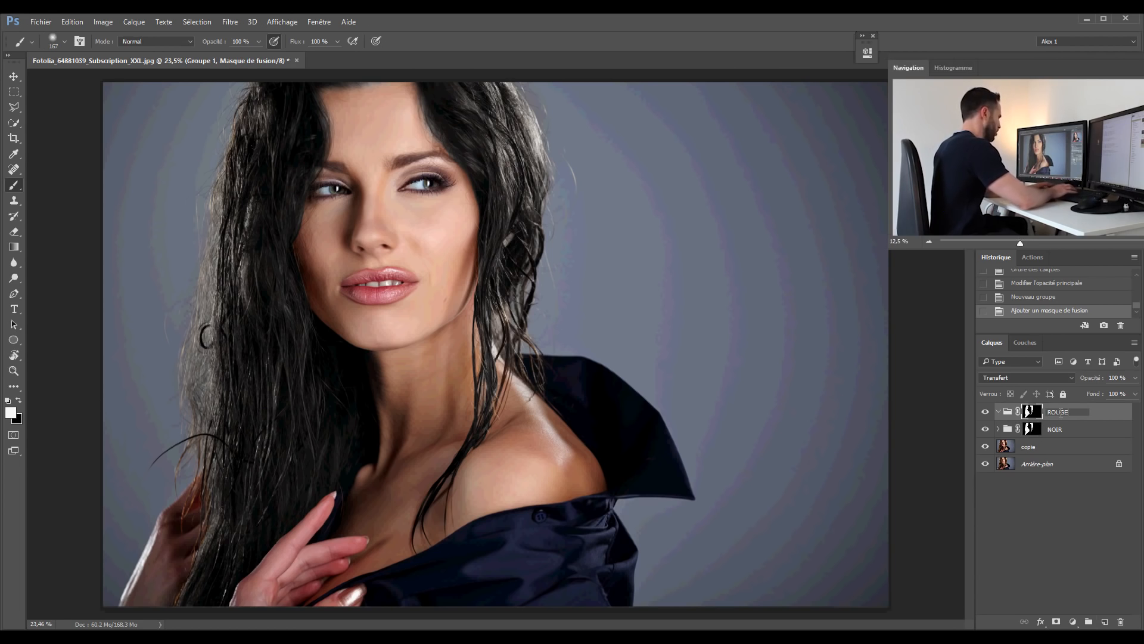
pyautogui.press('Return')
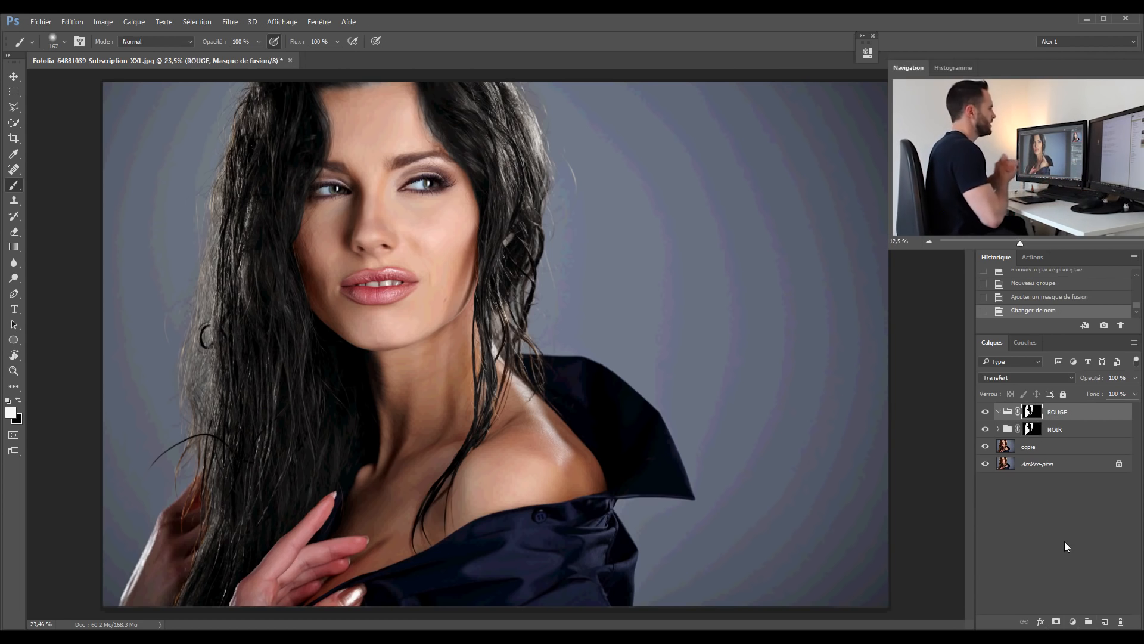
# Step: Add a Correction sélective adjustment to the ROUGE group with Cyan at -56 % for Gris, and hide the NOIR group
pyautogui.click(1073, 621)
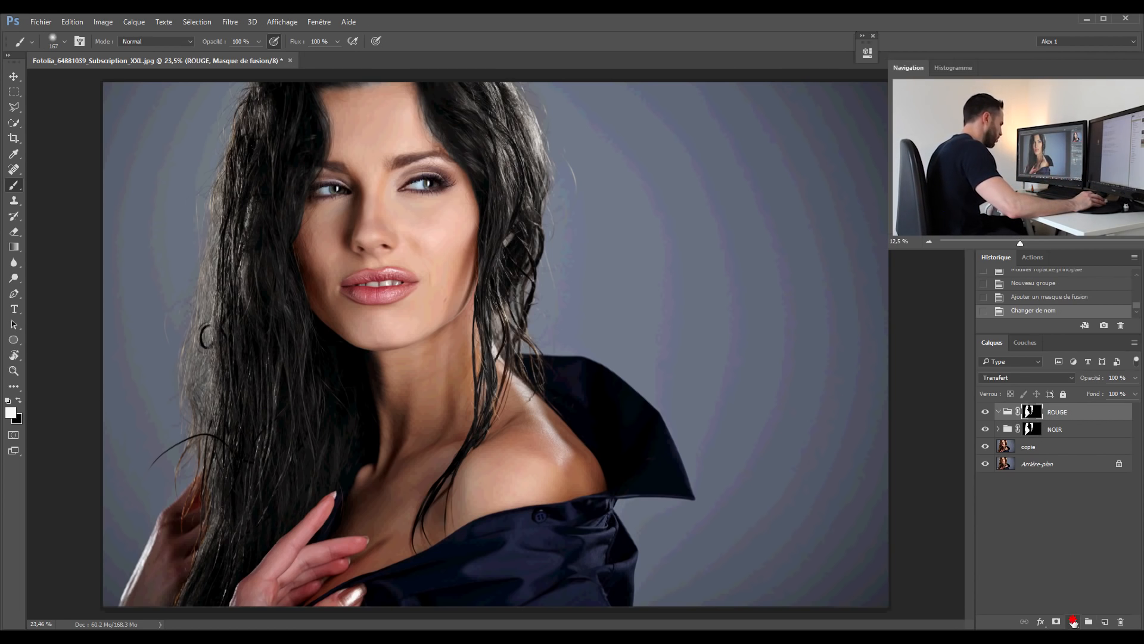
pyautogui.click(1056, 610)
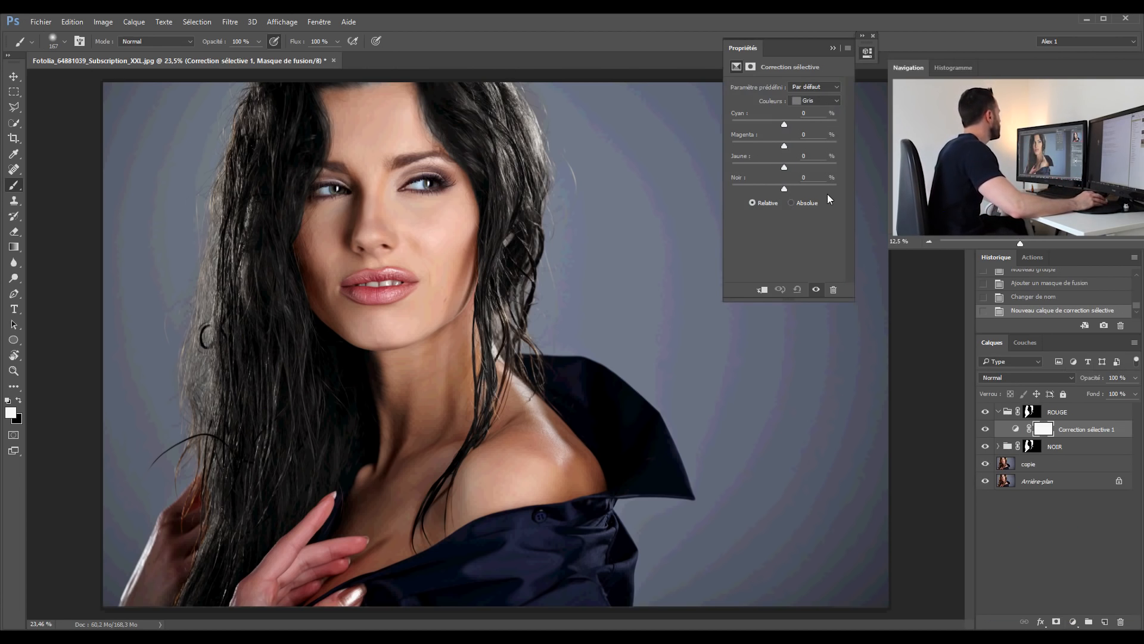
pyautogui.moveTo(784, 124); pyautogui.dragTo(758, 129)
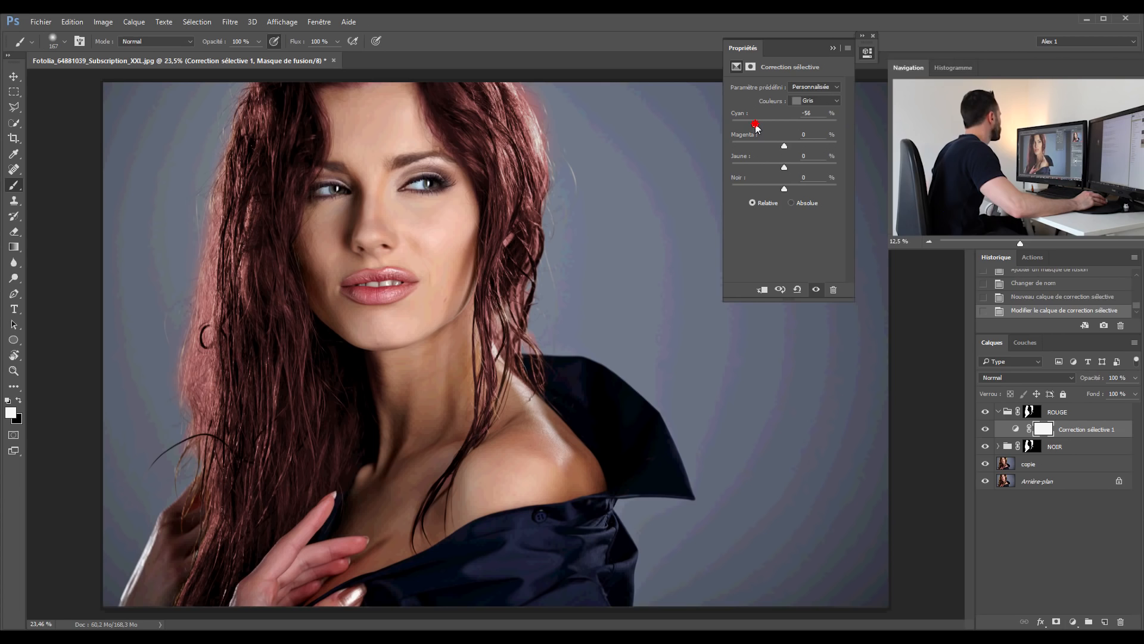
pyautogui.click(834, 47)
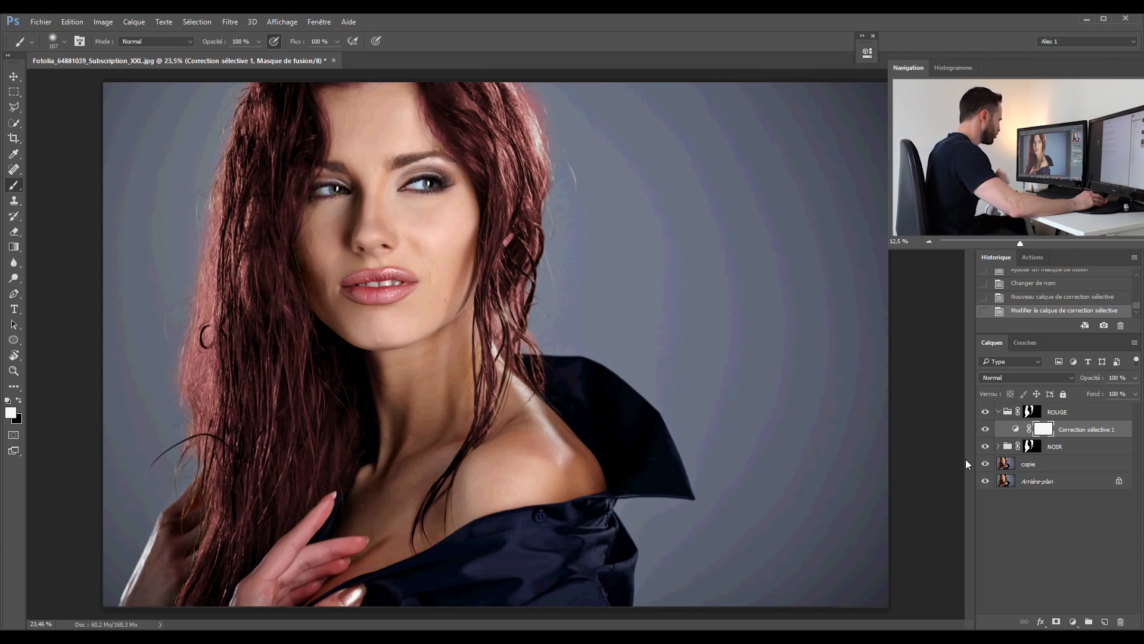
pyautogui.click(985, 446)
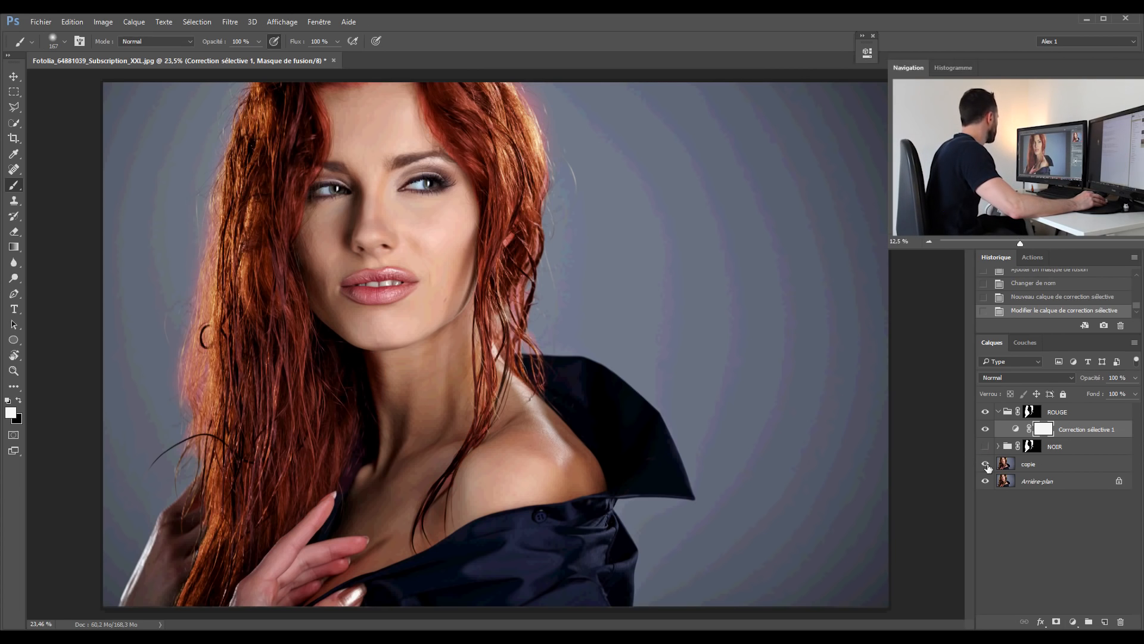
pyautogui.click(1016, 429)
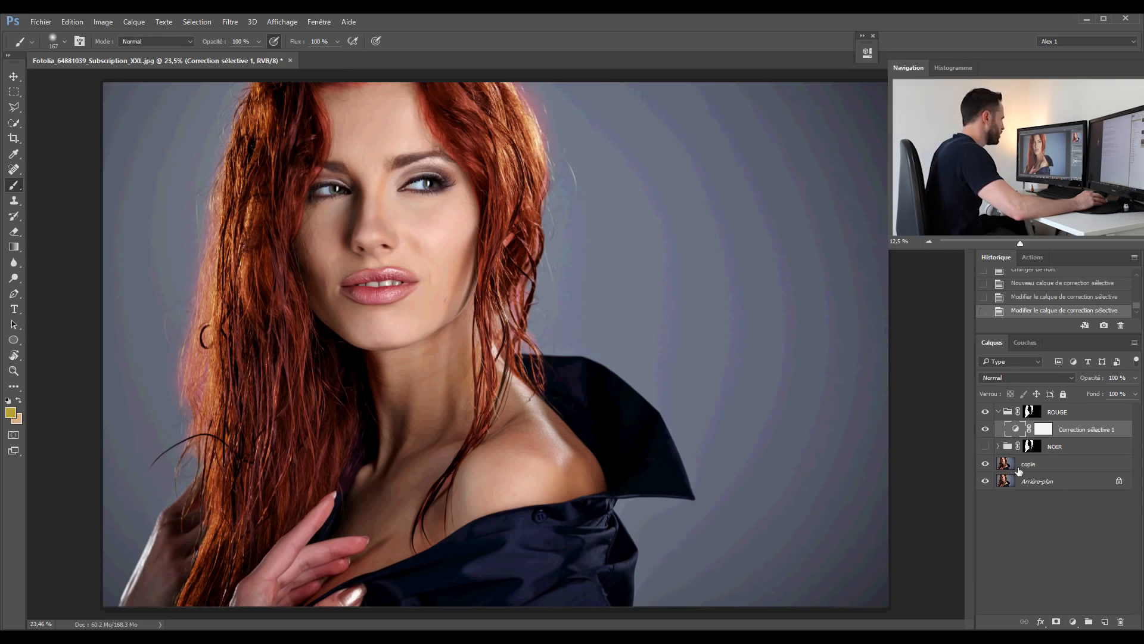
# Step: Paint black on the ROUGE mask with a 193 px brush to remove red spill along the outer hair edges, face and neck
pyautogui.click(1048, 411)
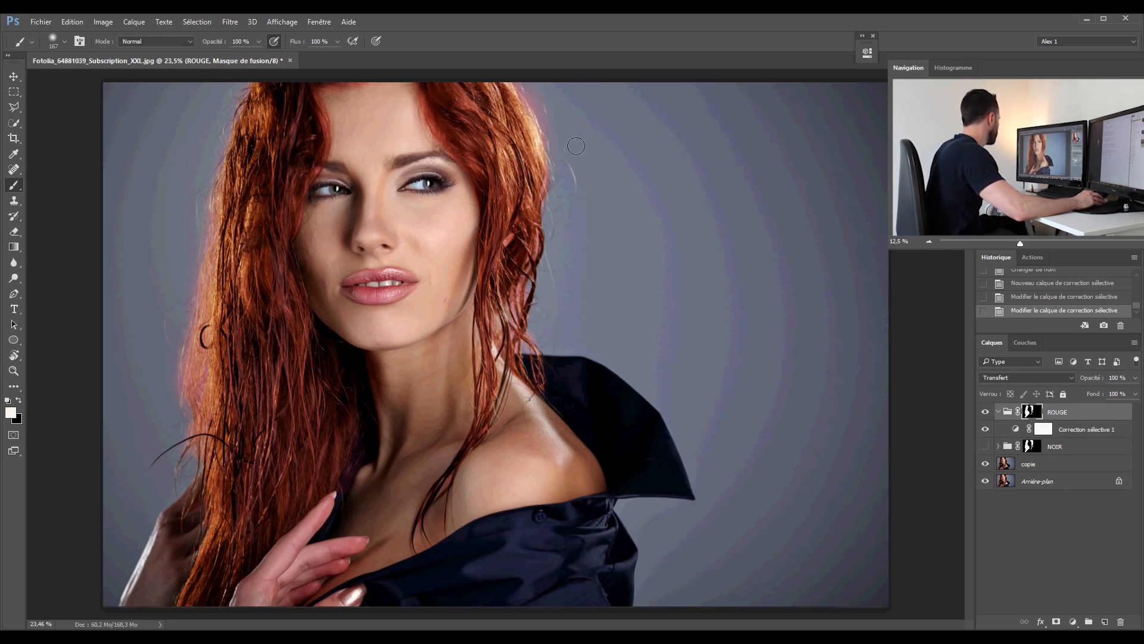
pyautogui.press('x')
pyautogui.click(549, 122)
pyautogui.moveTo(548, 123)
pyautogui.mouseDown()
pyautogui.moveTo(542, 108)
pyautogui.moveTo(553, 156)
pyautogui.mouseUp()
pyautogui.moveTo(189, 352); pyautogui.dragTo(208, 196)
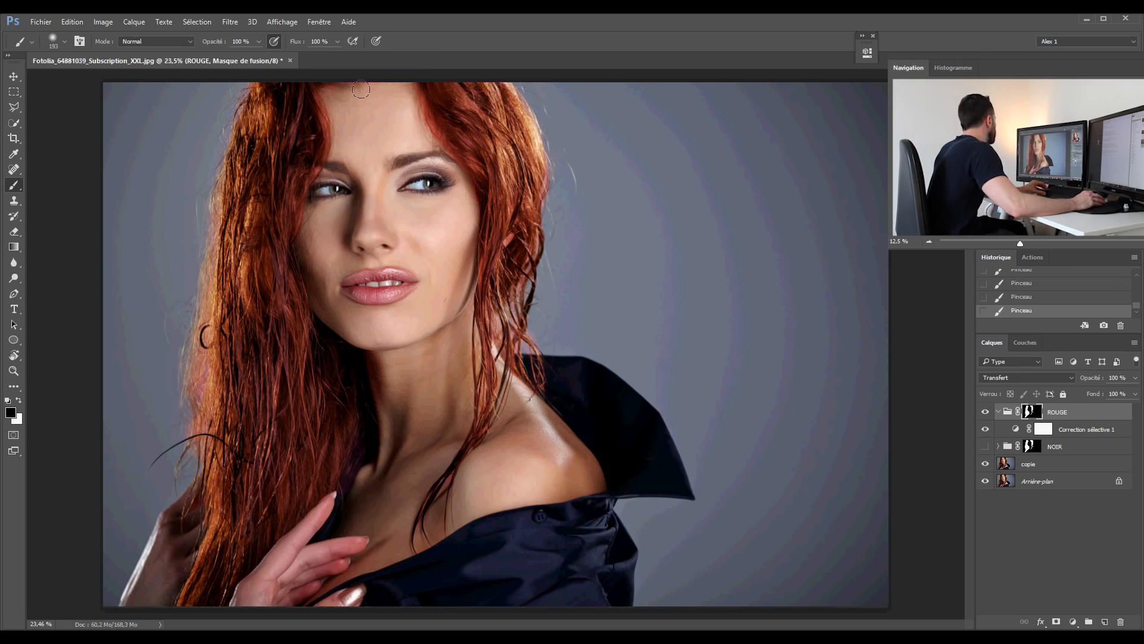
pyautogui.click(407, 97)
pyautogui.moveTo(407, 98); pyautogui.dragTo(466, 212)
pyautogui.moveTo(341, 139); pyautogui.dragTo(340, 138)
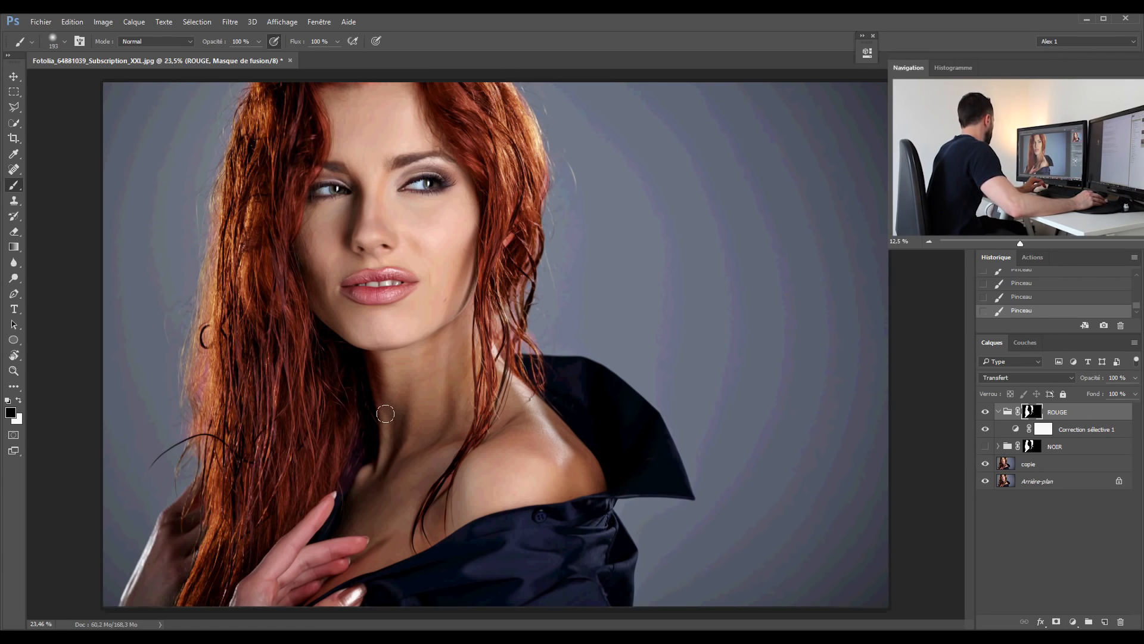
pyautogui.moveTo(376, 371)
pyautogui.mouseDown()
pyautogui.moveTo(371, 352)
pyautogui.moveTo(407, 417)
pyautogui.mouseUp()
pyautogui.click(400, 437)
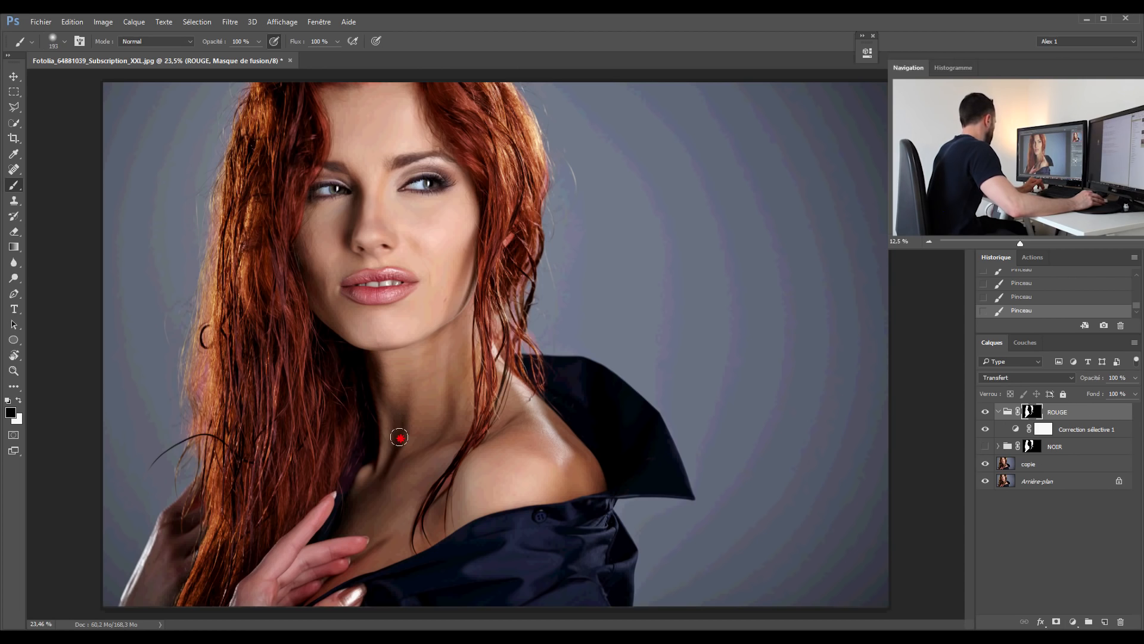
# Step: Add a Courbes adjustment above Correction sélective and shape a slight S-curve, raising highlights from input 186 to output 205 and lowering shadows
pyautogui.click(1043, 429)
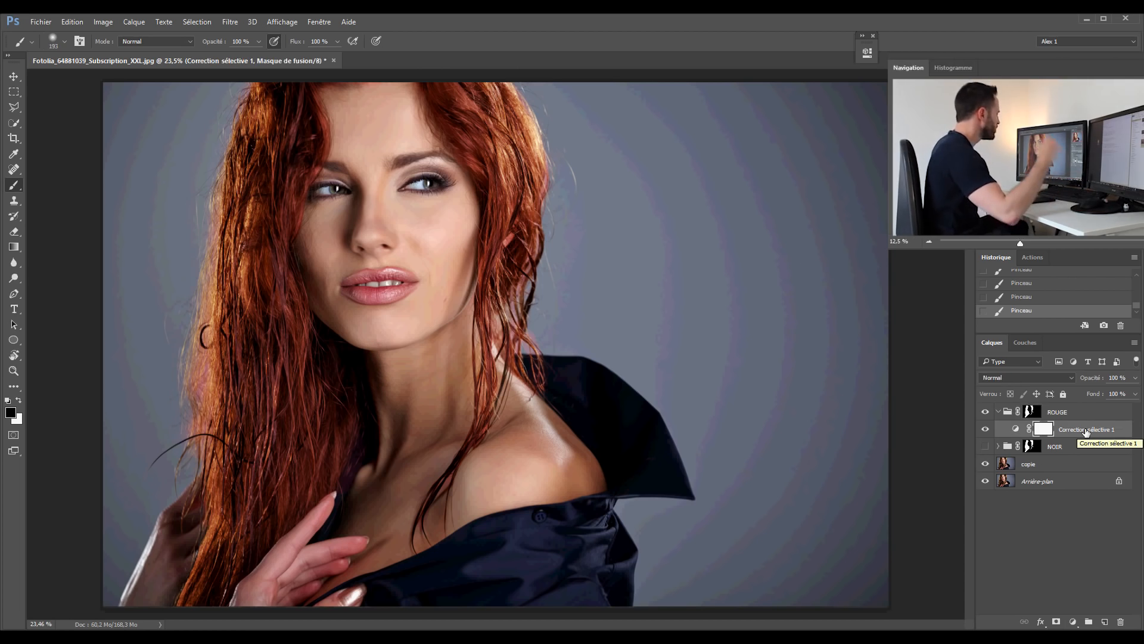
pyautogui.click(1073, 621)
pyautogui.click(1028, 438)
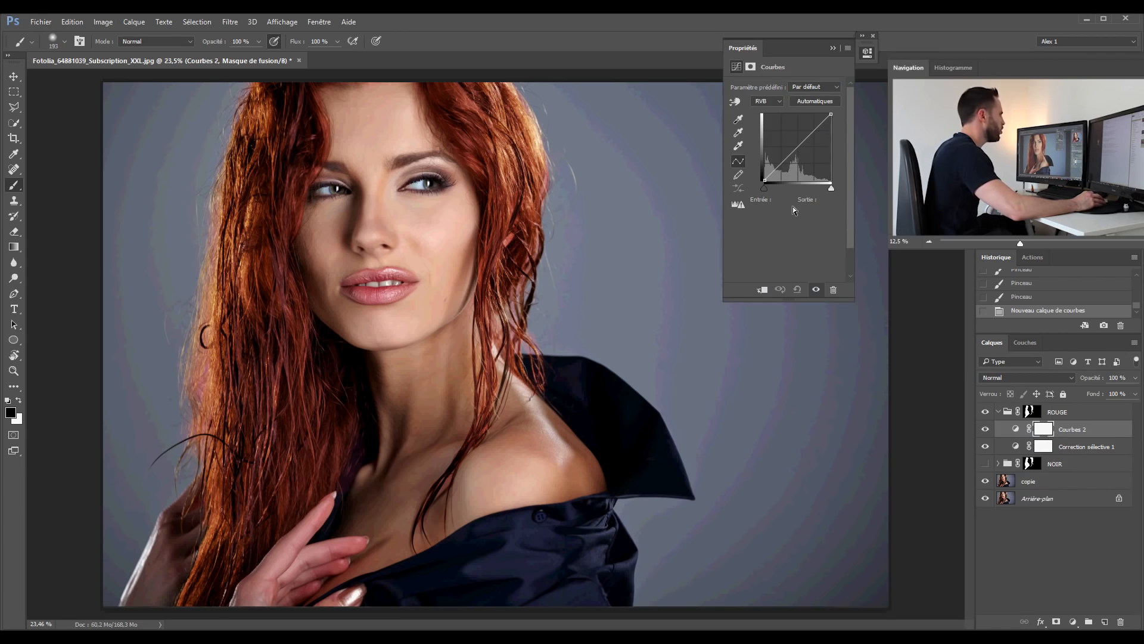
pyautogui.click(797, 146)
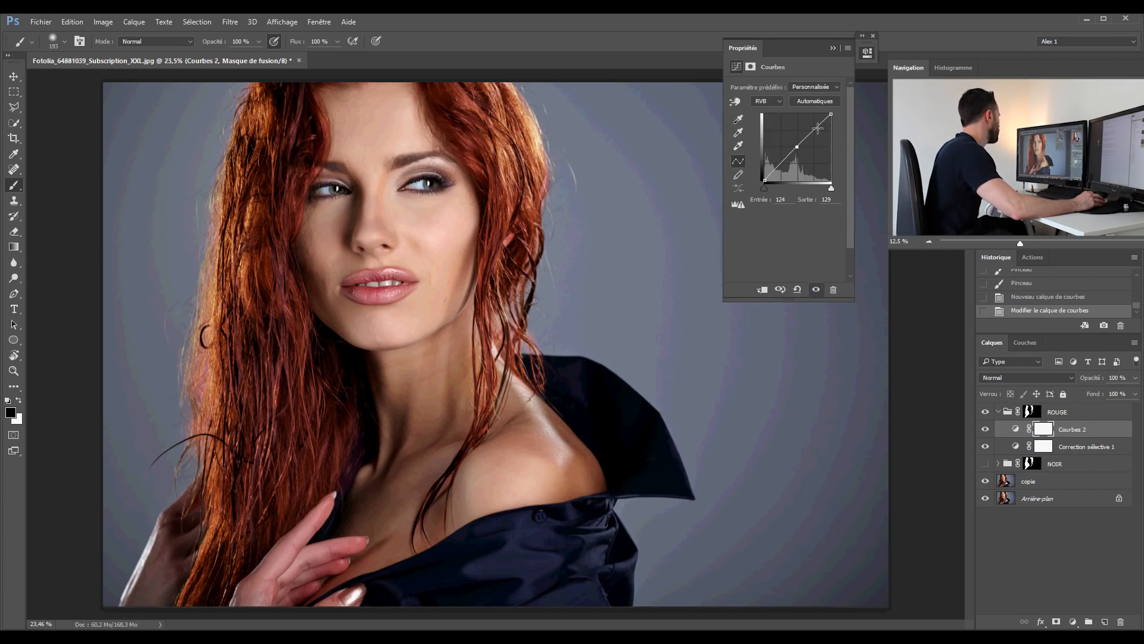
pyautogui.moveTo(818, 128); pyautogui.dragTo(812, 127)
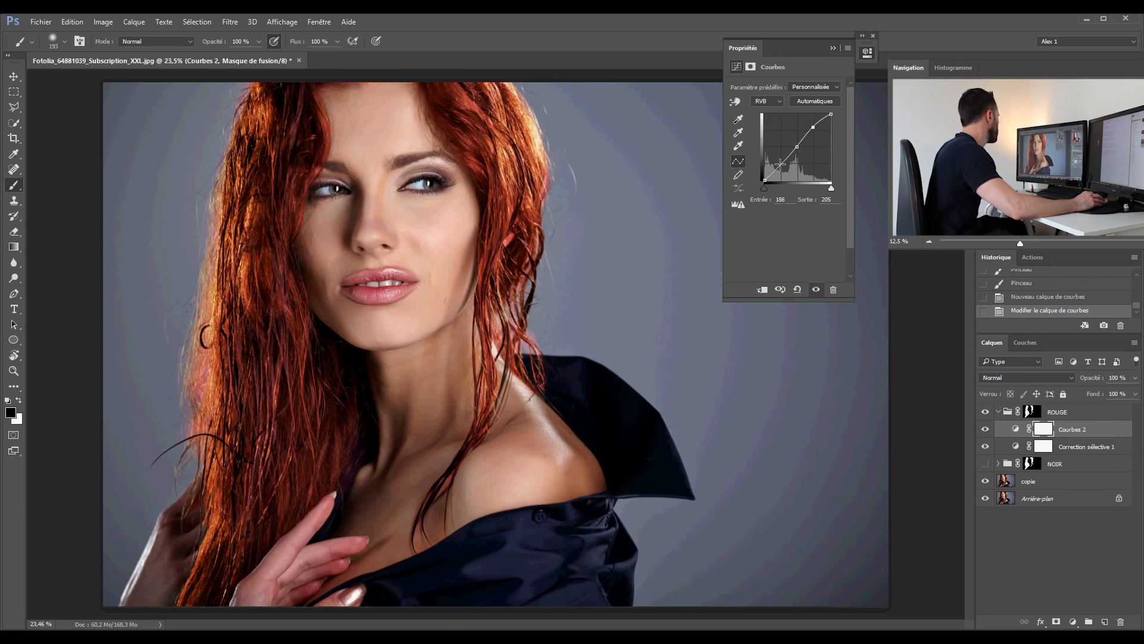
pyautogui.moveTo(780, 163); pyautogui.dragTo(780, 168)
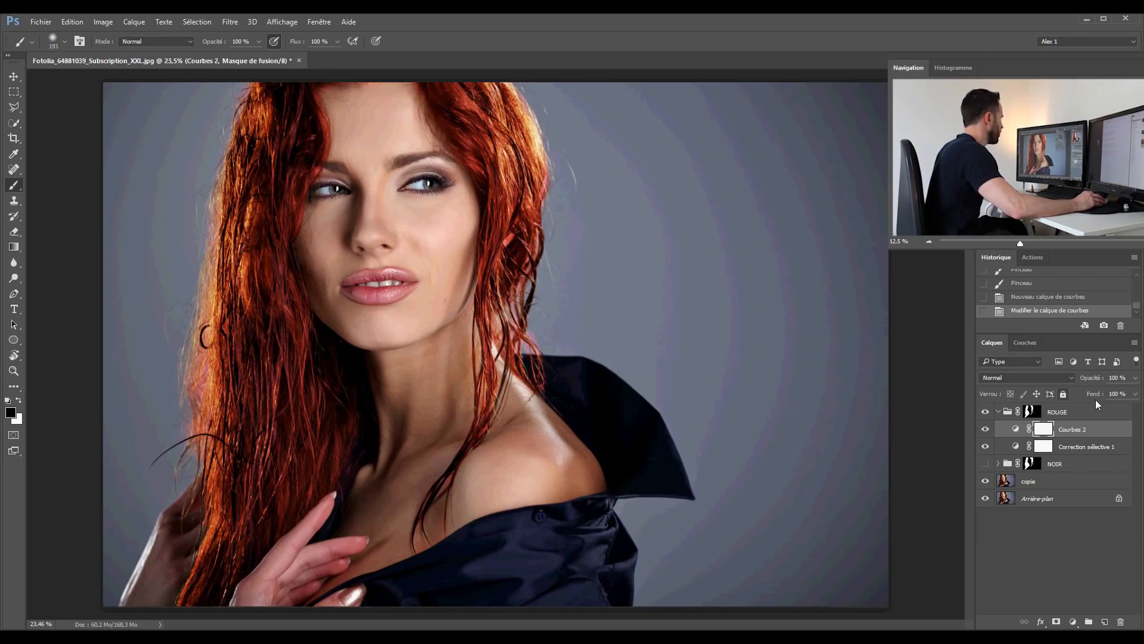
# Step: Set the opacity of the Courbes layer in the ROUGE group to 25 % and collapse the group
pyautogui.click(1136, 378)
pyautogui.moveTo(1132, 393); pyautogui.dragTo(1091, 392)
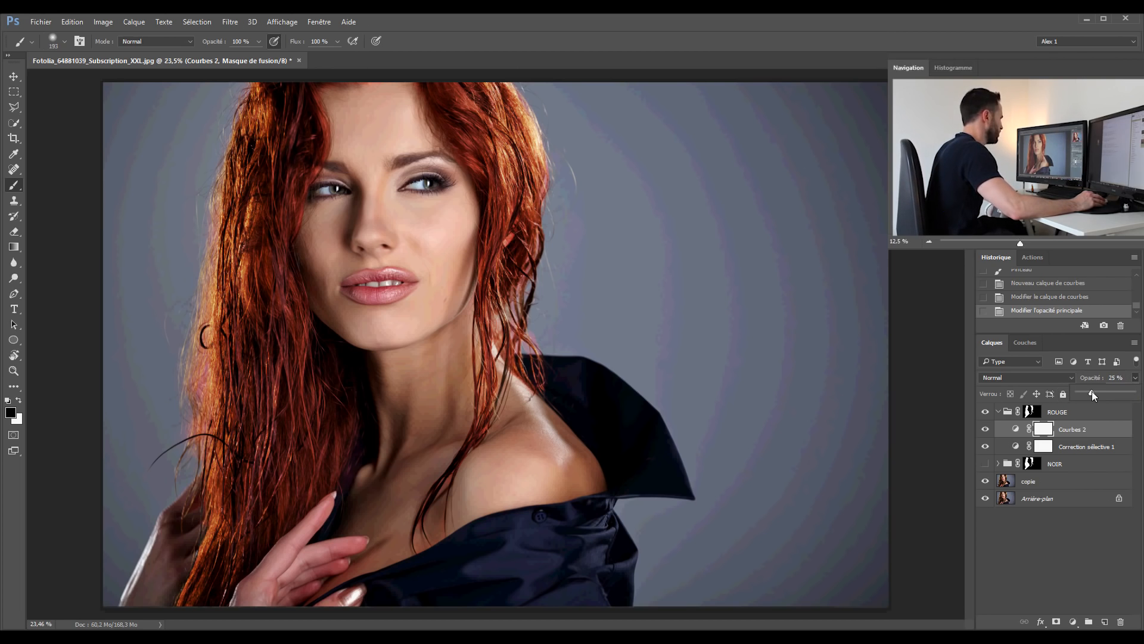
pyautogui.click(1052, 535)
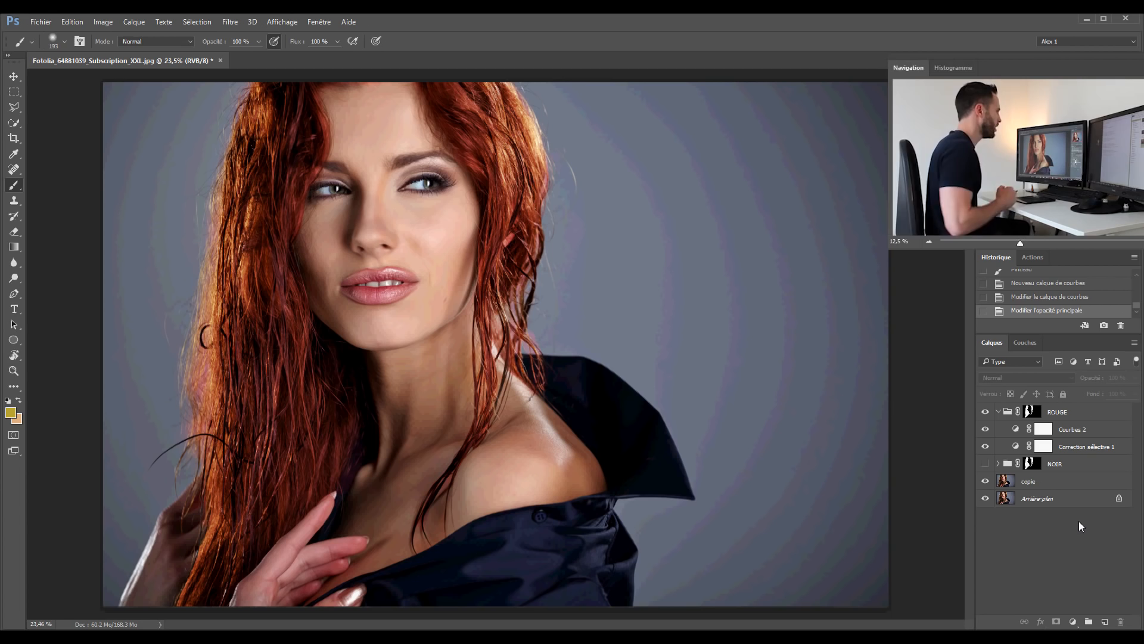
pyautogui.click(998, 412)
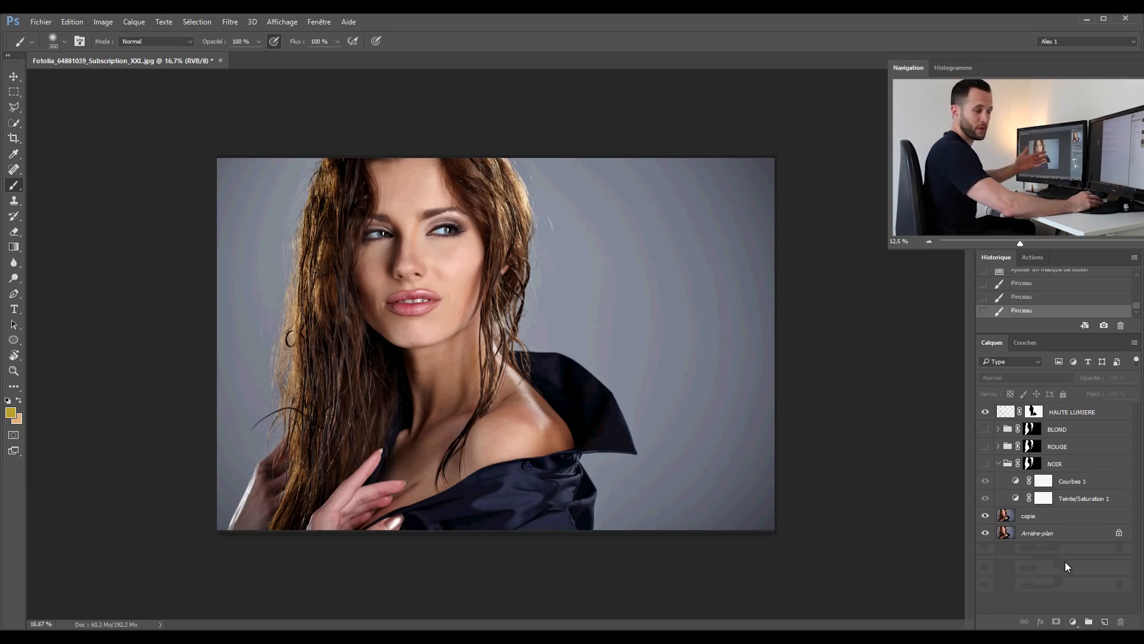
# Step: Create a group named VIOLET at the top of the layer stack and copy the BLOND group's mask onto it
pyautogui.click(1088, 621)
pyautogui.doubleClick(1022, 411)
pyautogui.write('VIOLET')
pyautogui.press('Return')
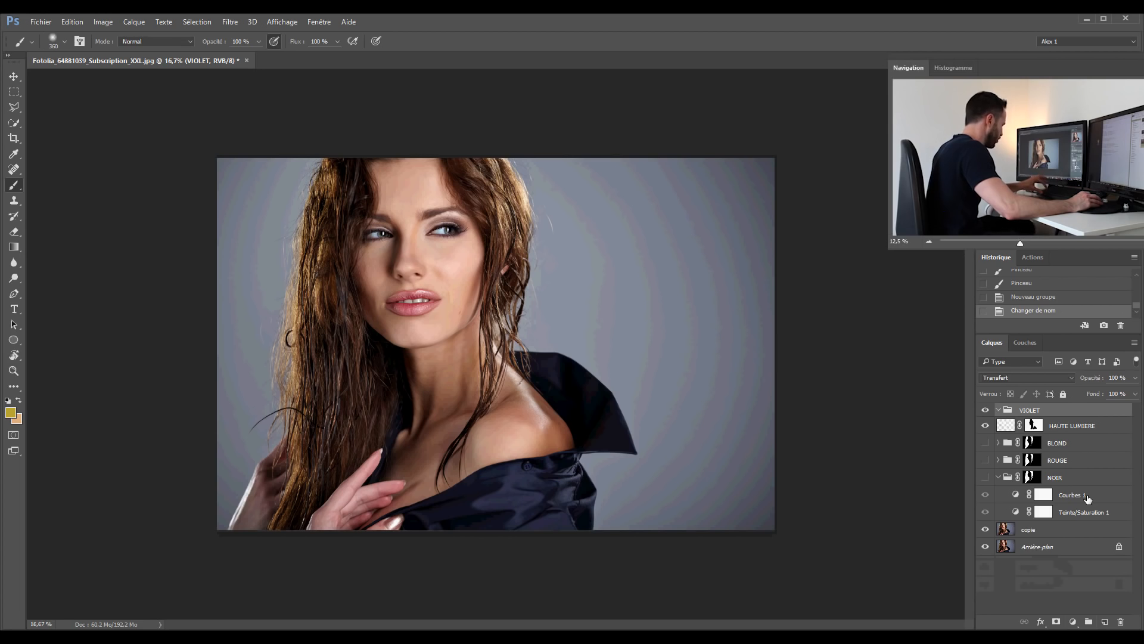
pyautogui.moveTo(1034, 446); pyautogui.dragTo(1038, 414)
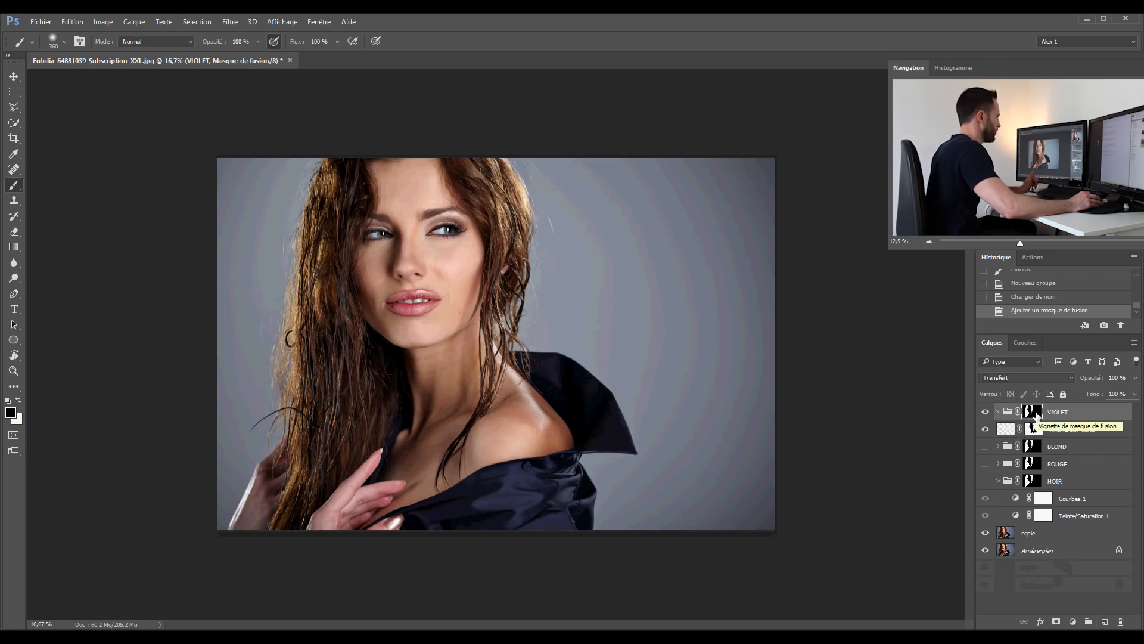
# Step: Move the HAUTE LUMIERE layer above the VIOLET group and hide it
pyautogui.click(1073, 425)
pyautogui.moveTo(1074, 423); pyautogui.dragTo(1093, 403)
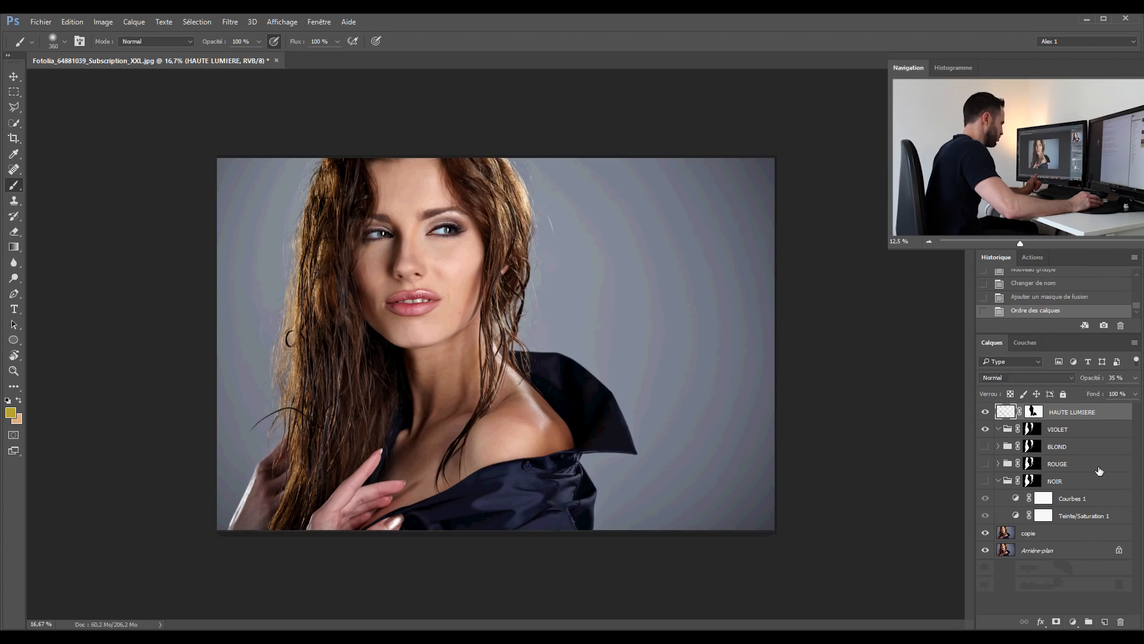
pyautogui.click(986, 413)
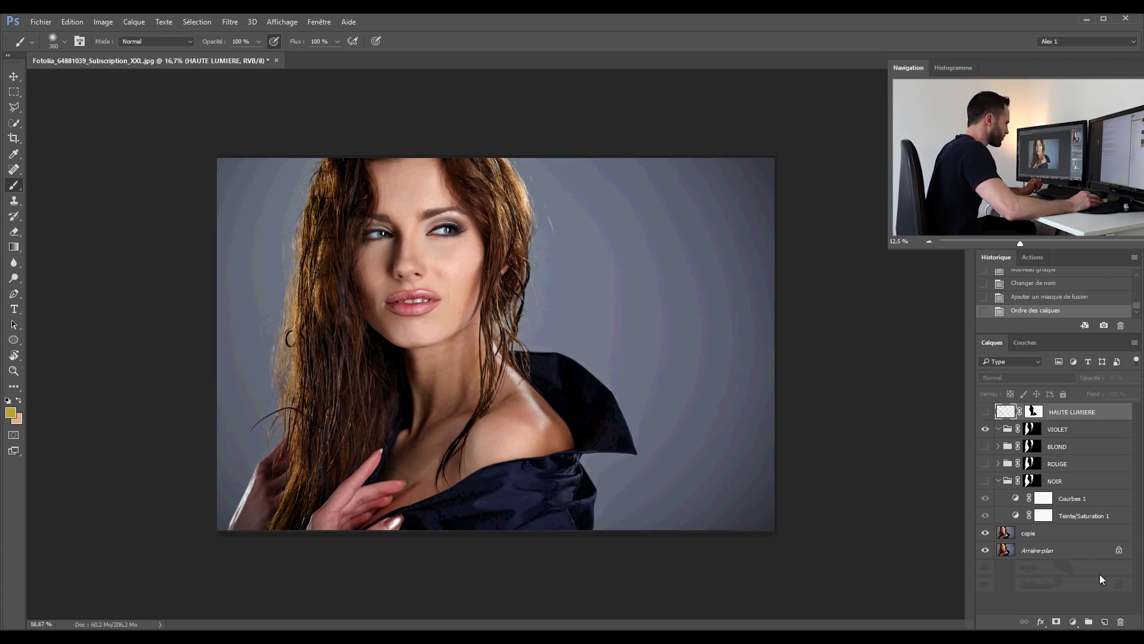
# Step: Add a Teinte/Saturation adjustment layer inside the VIOLET group and set its hue to -71
pyautogui.click(1033, 428)
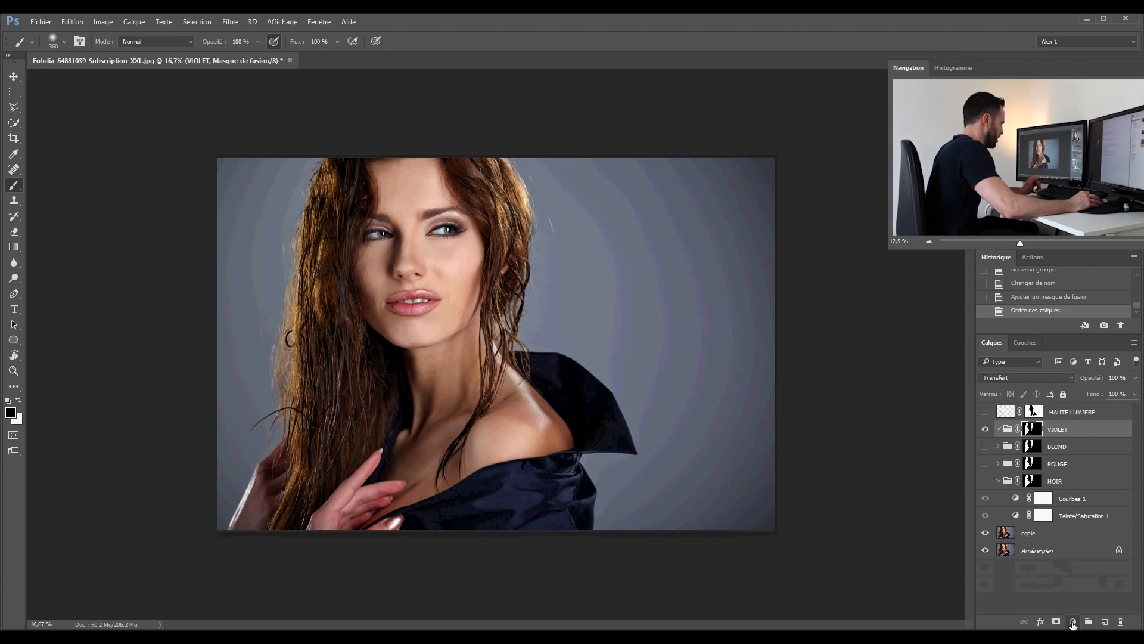
pyautogui.click(1072, 621)
pyautogui.click(1060, 603)
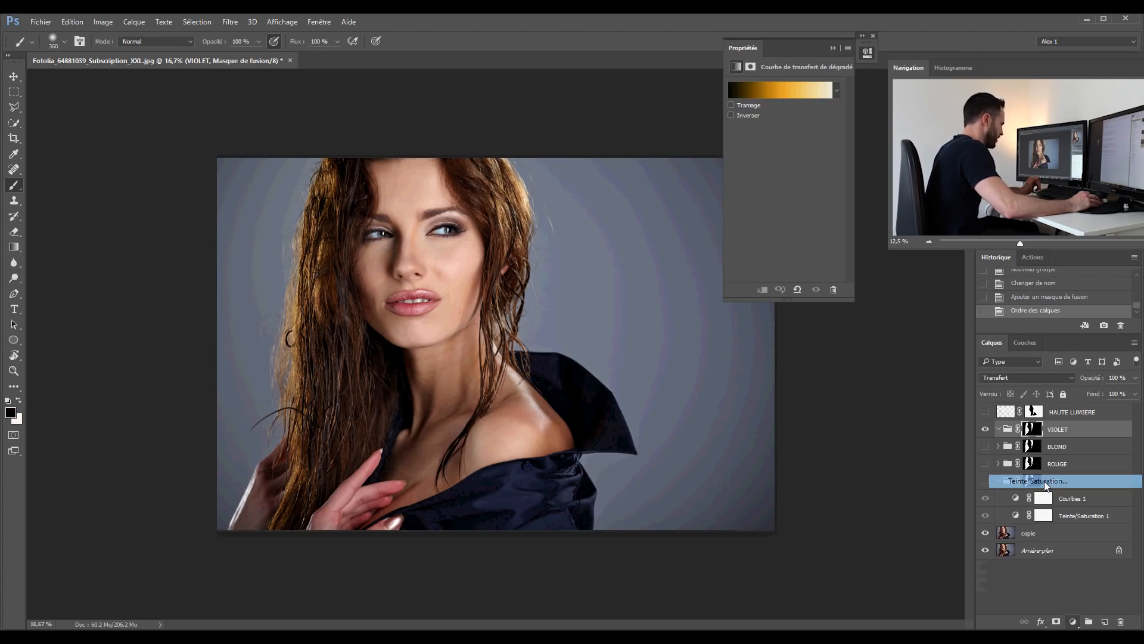
pyautogui.click(780, 132)
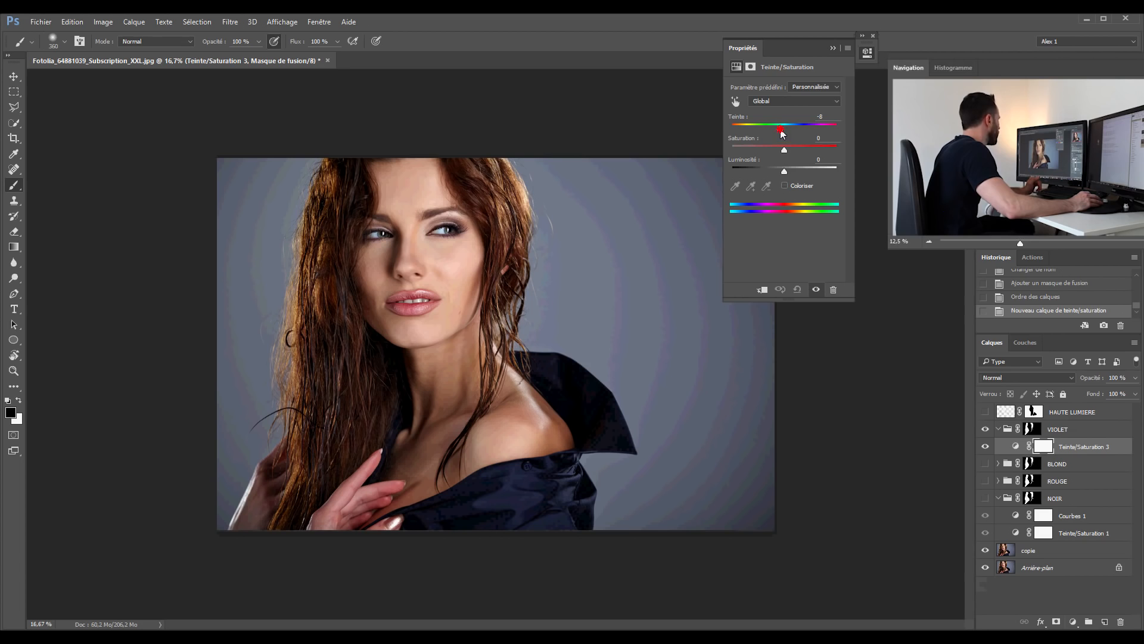
pyautogui.moveTo(782, 133); pyautogui.dragTo(755, 125)
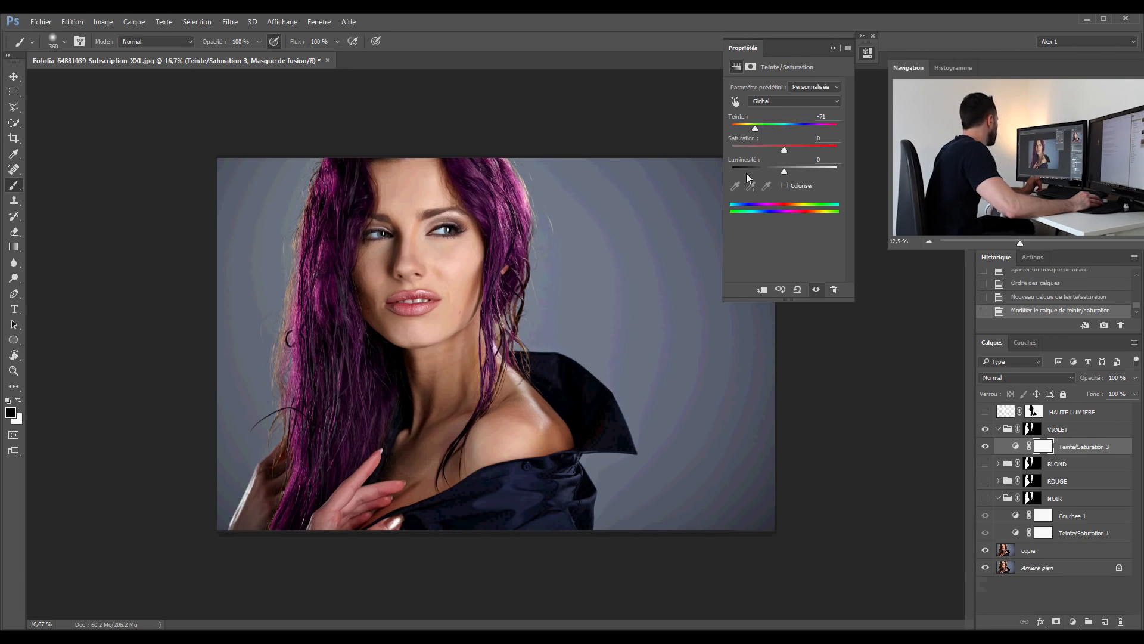
pyautogui.click(833, 48)
# Step: Paint both eyebrows in white on the VIOLET group's mask so they take on the violet colour
pyautogui.moveTo(499, 345); pyautogui.dragTo(602, 345)
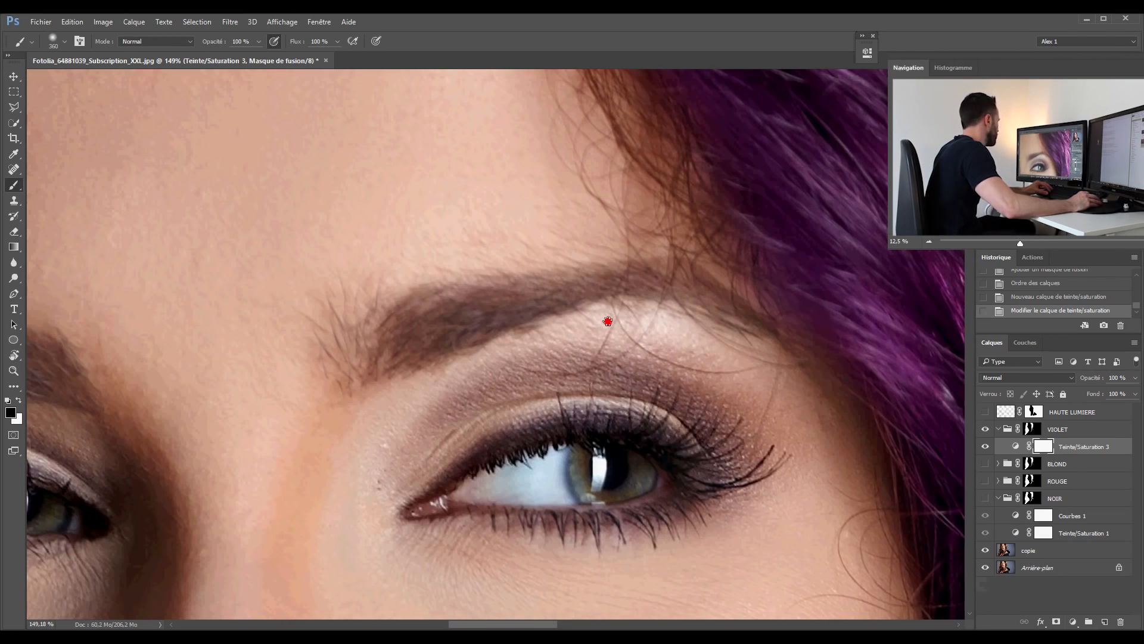
pyautogui.moveTo(608, 321); pyautogui.dragTo(617, 319)
pyautogui.hotkey('ctrl', '-')
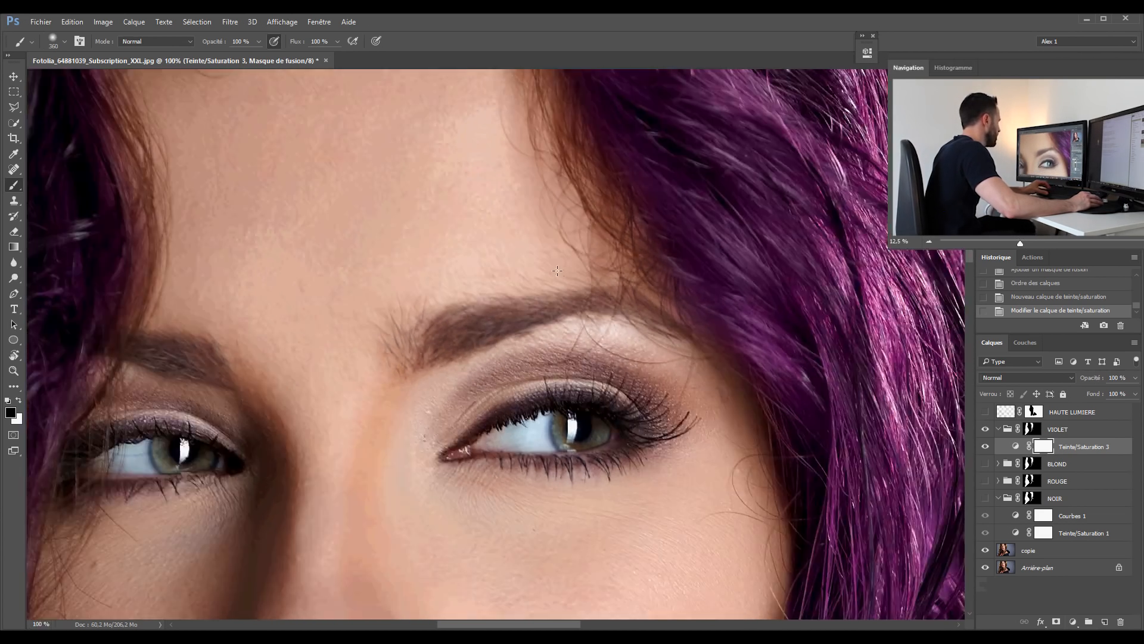
pyautogui.moveTo(480, 326); pyautogui.dragTo(417, 312)
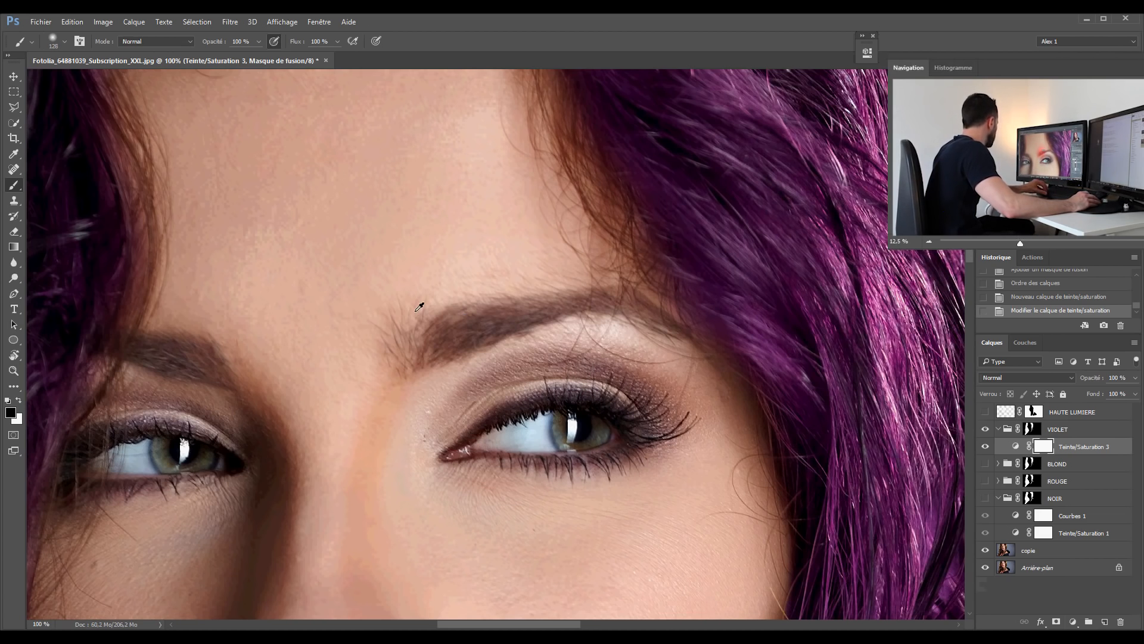
pyautogui.moveTo(496, 349); pyautogui.dragTo(481, 348)
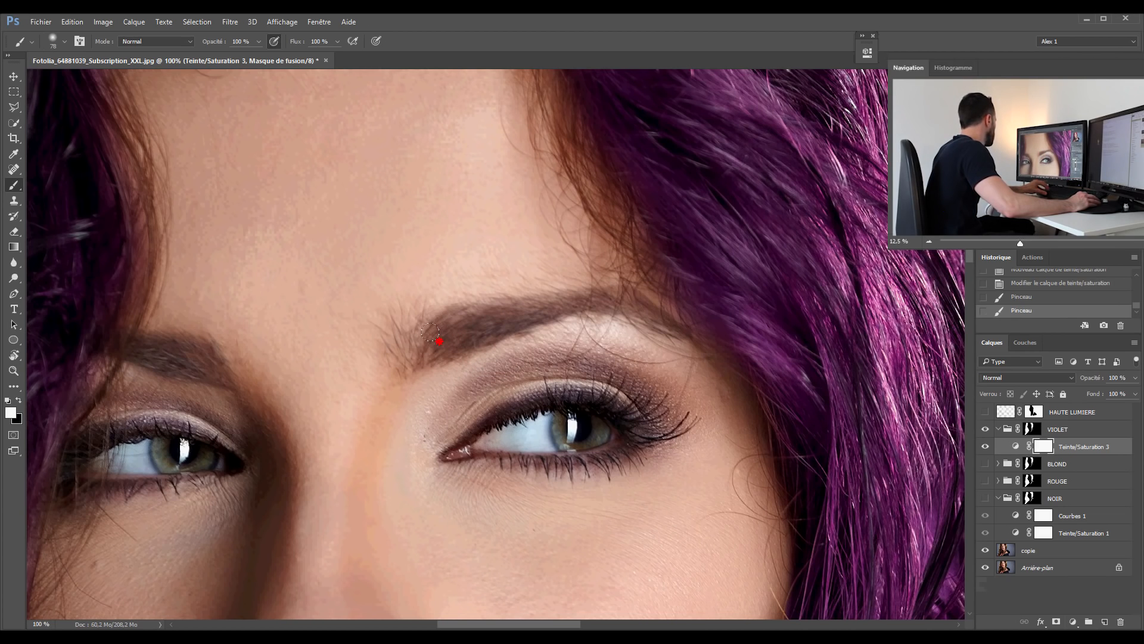
pyautogui.moveTo(430, 332); pyautogui.dragTo(428, 338)
pyautogui.click(1033, 429)
pyautogui.moveTo(424, 344)
pyautogui.mouseDown()
pyautogui.moveTo(488, 317)
pyautogui.moveTo(667, 316)
pyautogui.mouseUp()
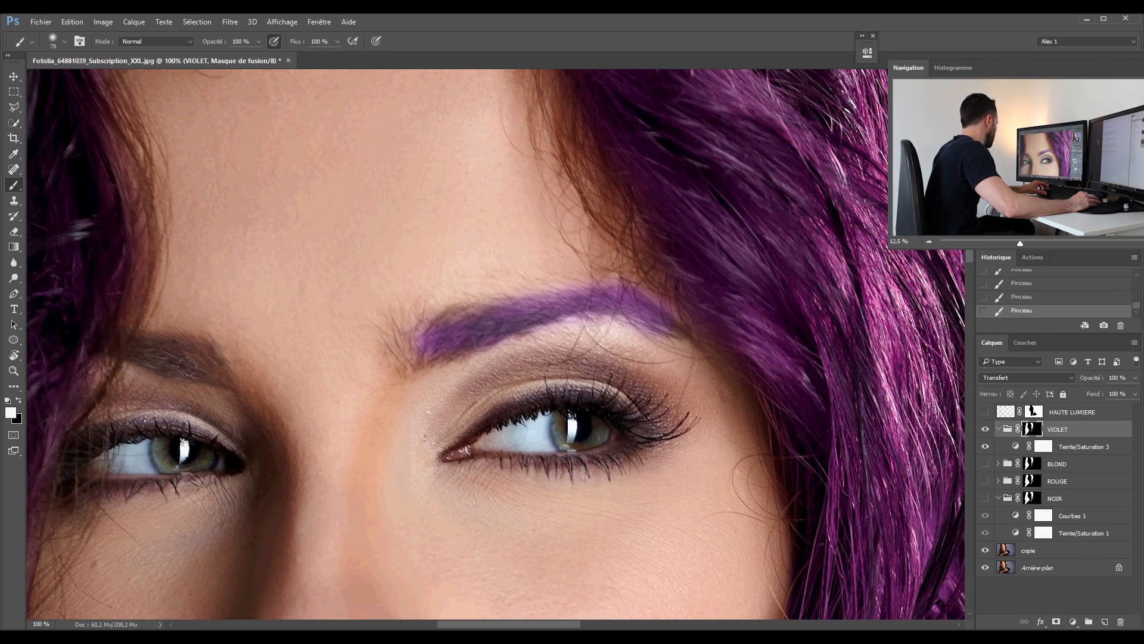
pyautogui.moveTo(186, 366); pyautogui.dragTo(120, 333)
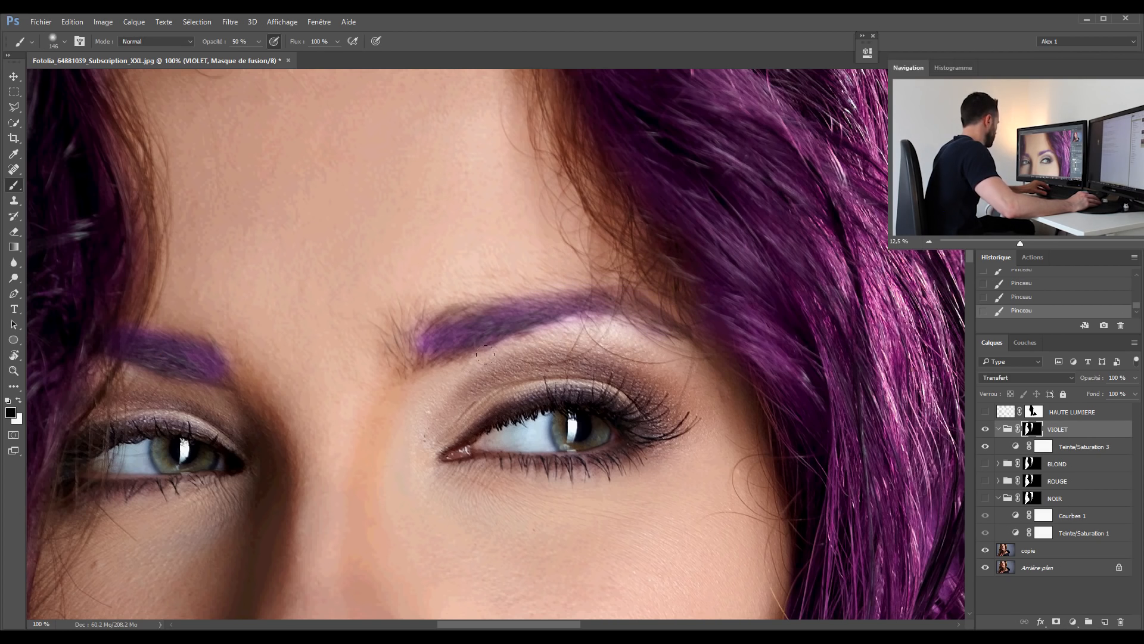
# Step: Soften the eyebrow edges on the VIOLET group's mask with a black brush at 50 % opacity
pyautogui.moveTo(305, 361); pyautogui.dragTo(655, 316)
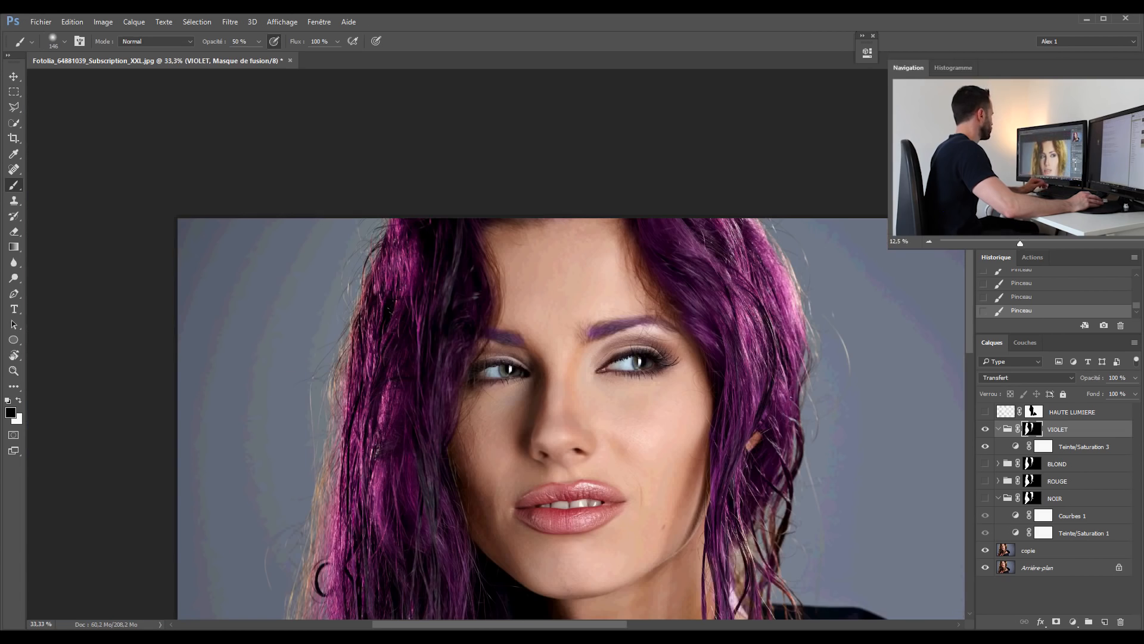
pyautogui.hotkey('ctrl', '-')
pyautogui.hotkey('ctrl', '-')
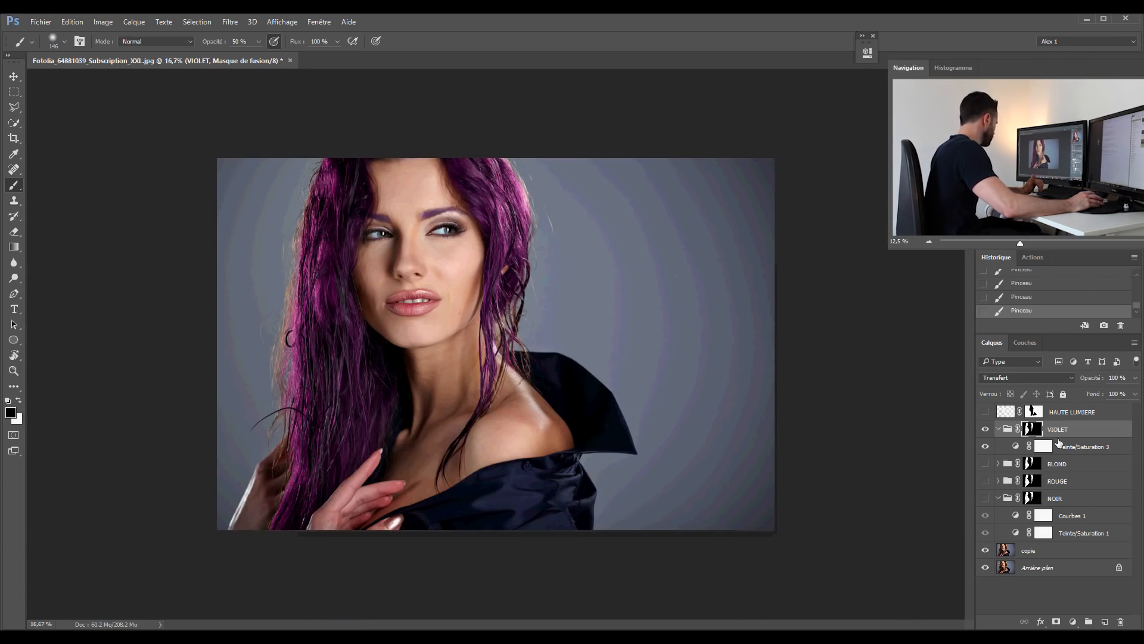
# Step: Add a Balance des couleurs adjustment above Teinte/Saturation 3 with midtones at +31 red, -23 magenta and +29 blue
pyautogui.click(1062, 445)
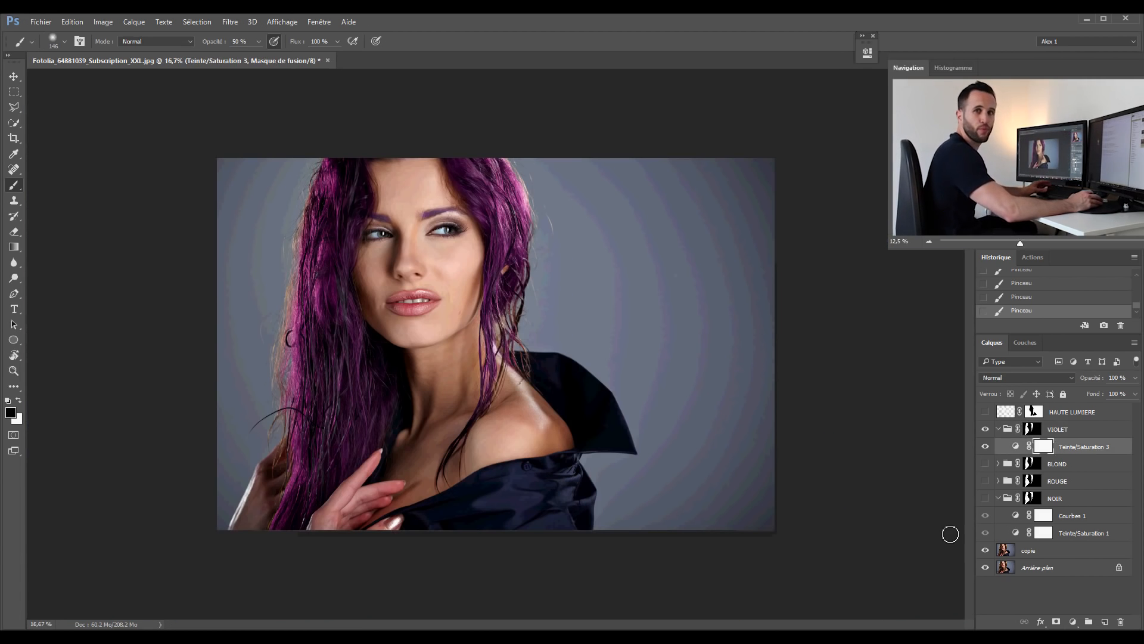
pyautogui.click(1074, 622)
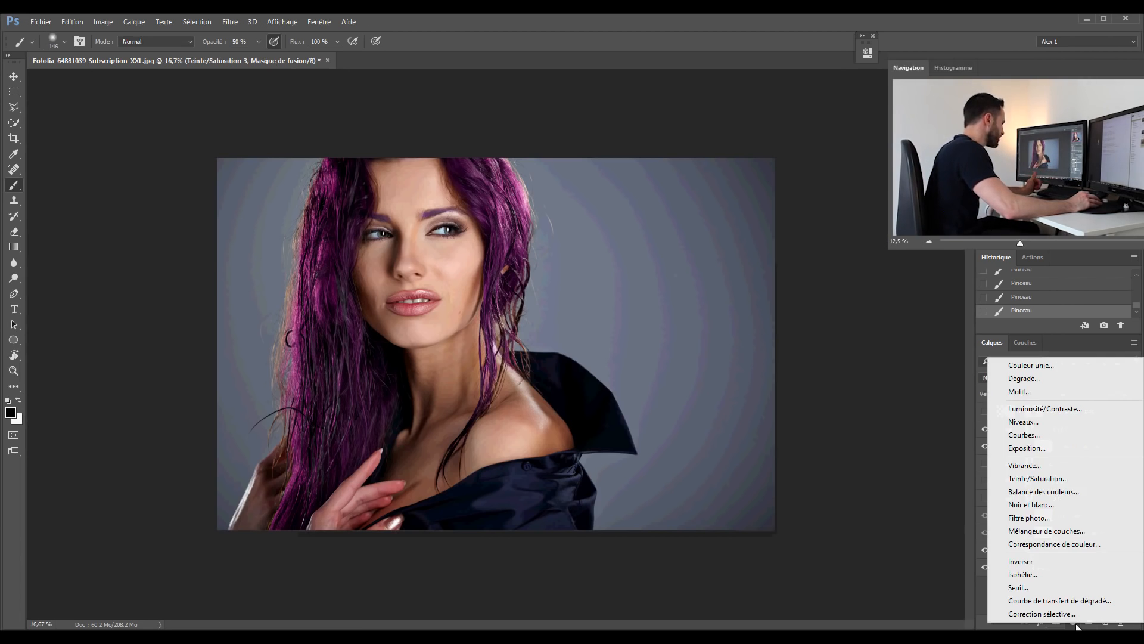
pyautogui.click(1044, 492)
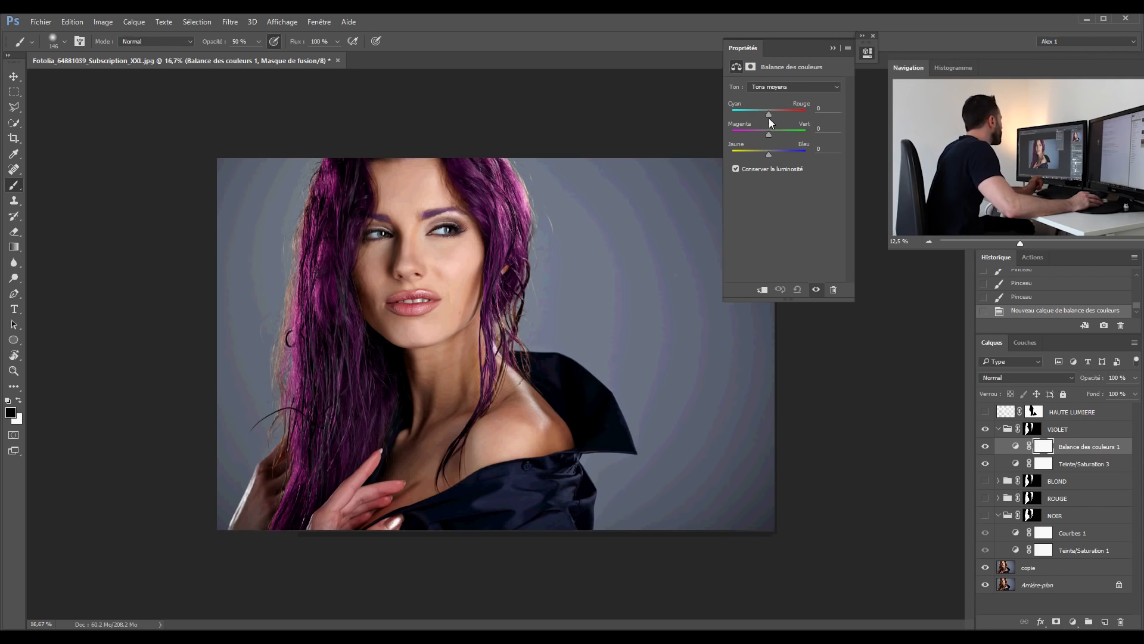
pyautogui.moveTo(771, 139)
pyautogui.mouseDown()
pyautogui.moveTo(782, 121)
pyautogui.moveTo(782, 159)
pyautogui.mouseUp()
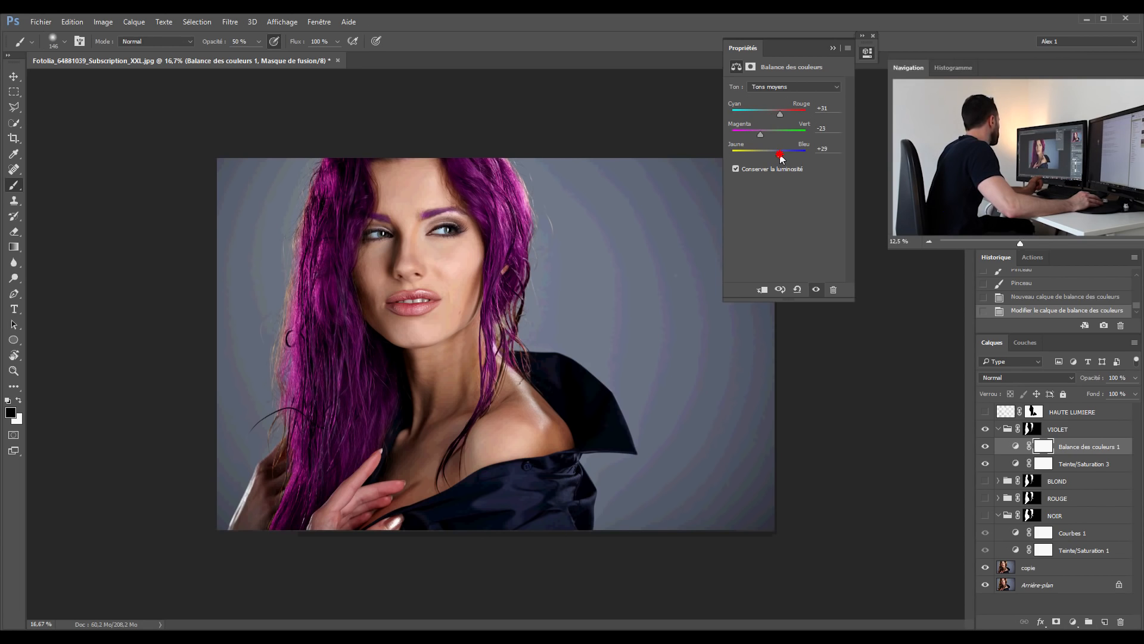
pyautogui.doubleClick(800, 55)
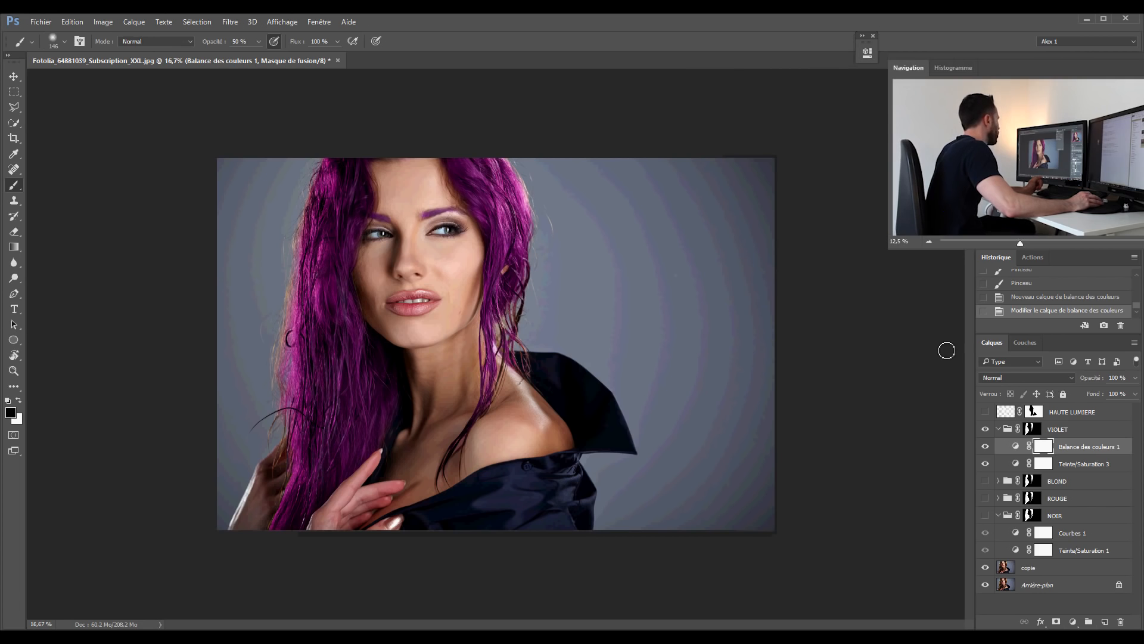
# Step: Lower the saturation of the VIOLET group's Teinte/Saturation adjustment to -37
pyautogui.doubleClick(1016, 464)
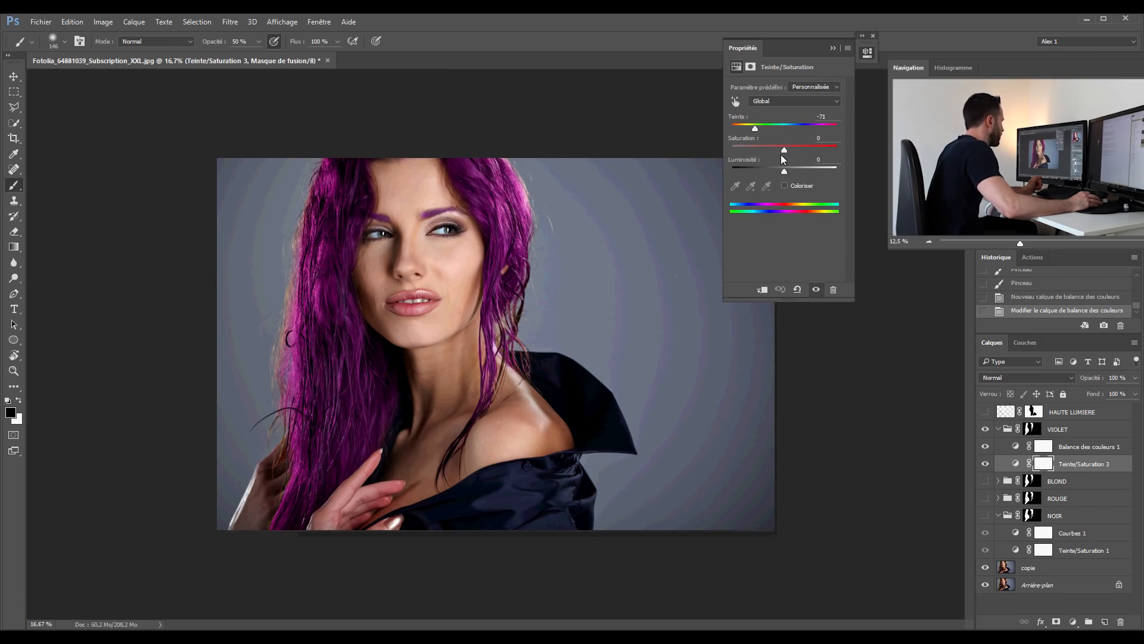
pyautogui.moveTo(783, 149); pyautogui.dragTo(767, 154)
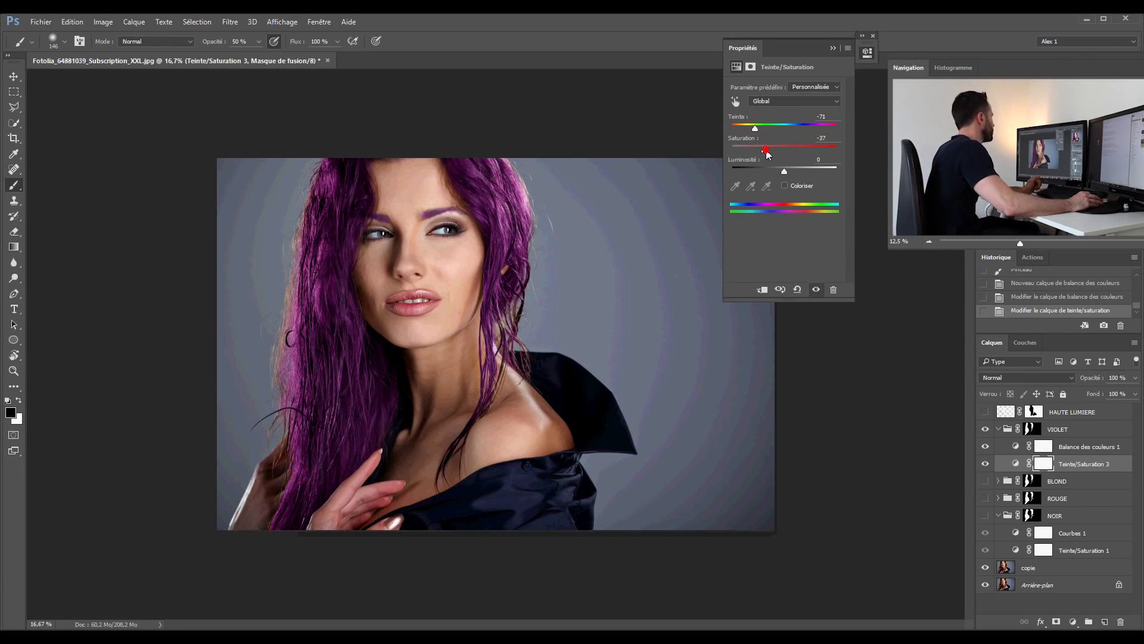
pyautogui.click(833, 48)
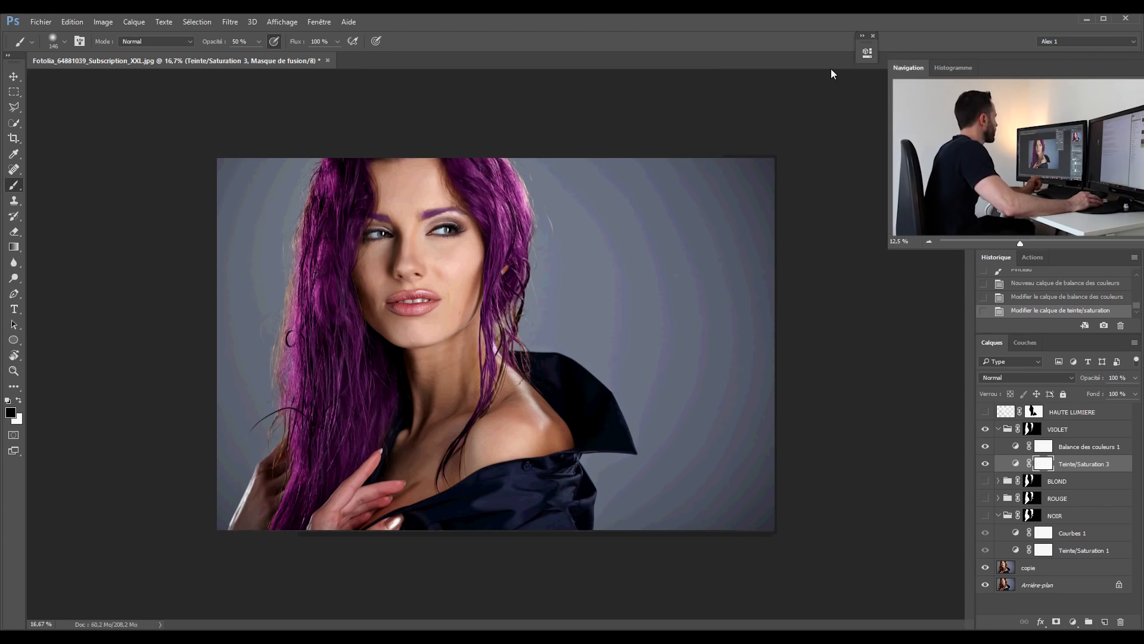
# Step: Set the fill opacity of the Balance des couleurs layer to 40 % and switch to the Move tool
pyautogui.click(1074, 449)
pyautogui.click(1136, 394)
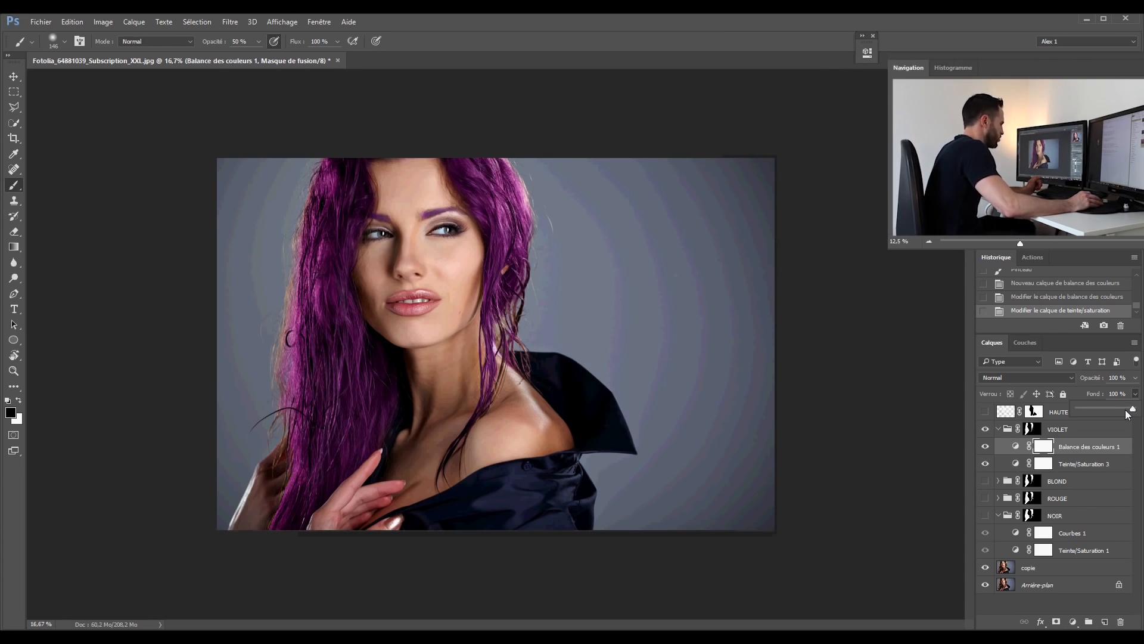
pyautogui.moveTo(1127, 414); pyautogui.dragTo(1100, 413)
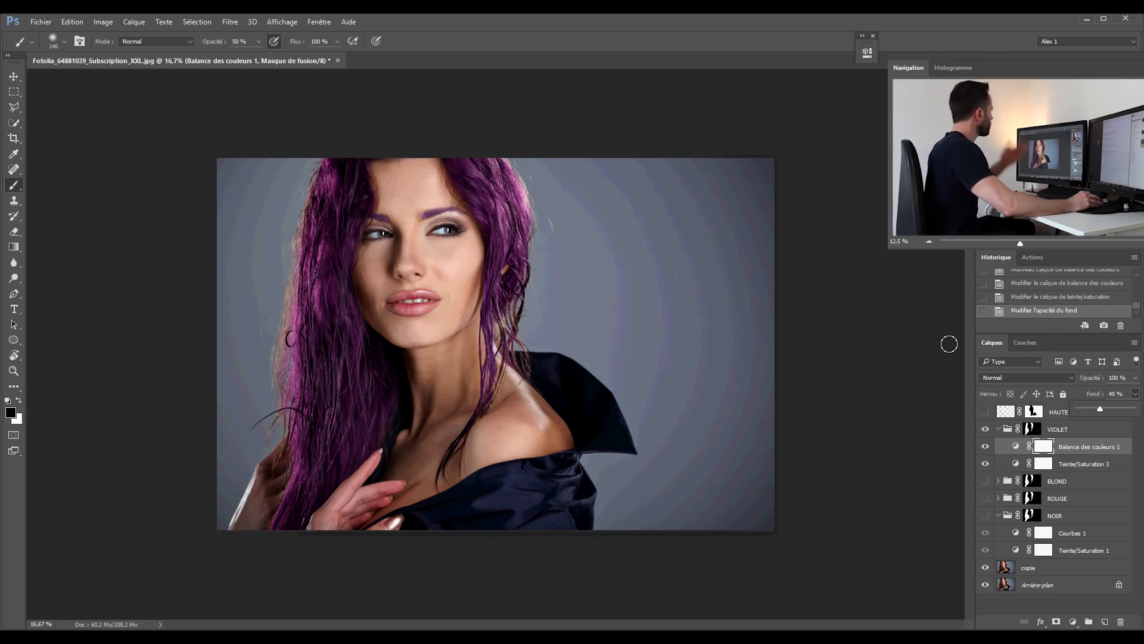
pyautogui.click(13, 76)
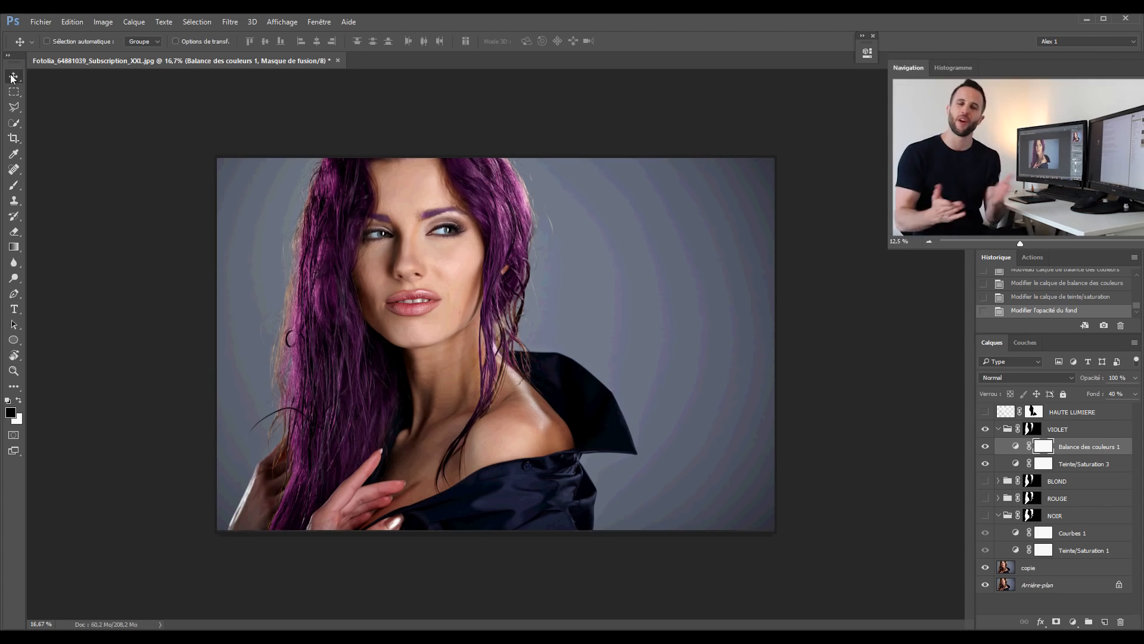